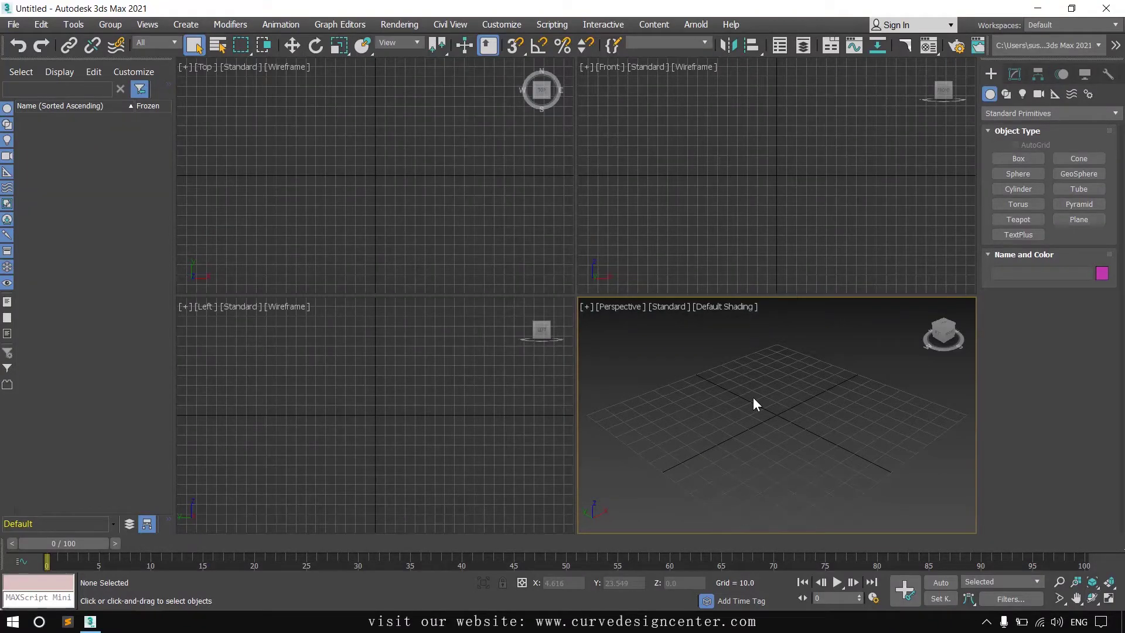
- Draw a rectangle spline about 136 long by 133 wide around the grid centre in the Perspective view
{"action": "left_click", "coordinate": [1005, 95]}
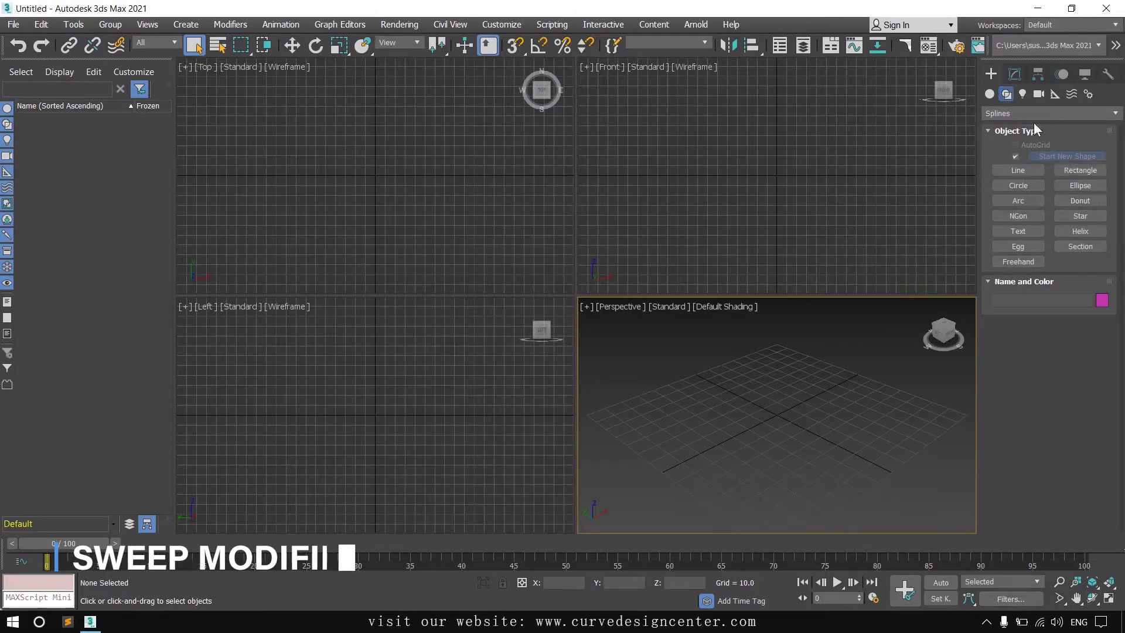
{"action": "left_click", "coordinate": [1079, 170]}
{"action": "left_click_drag", "start_coordinate": [597, 415], "coordinate": [961, 417]}
{"action": "right_click", "coordinate": [820, 430]}
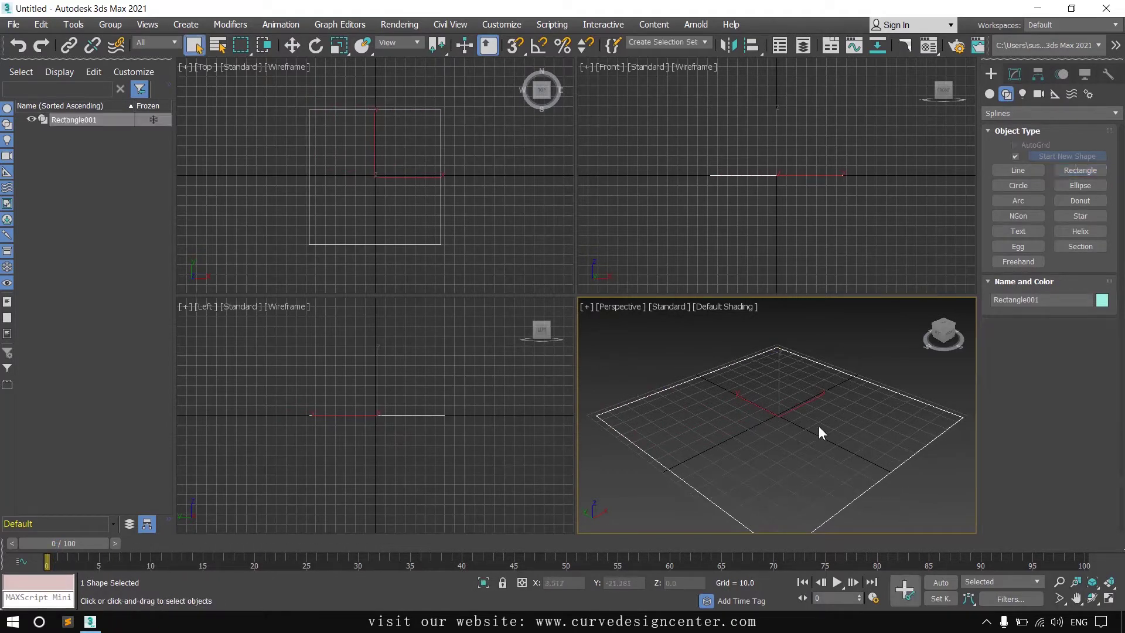
{"action": "key", "text": "alt+w"}
{"action": "middle_click_drag", "start_coordinate": [663, 372], "coordinate": [670, 373]}
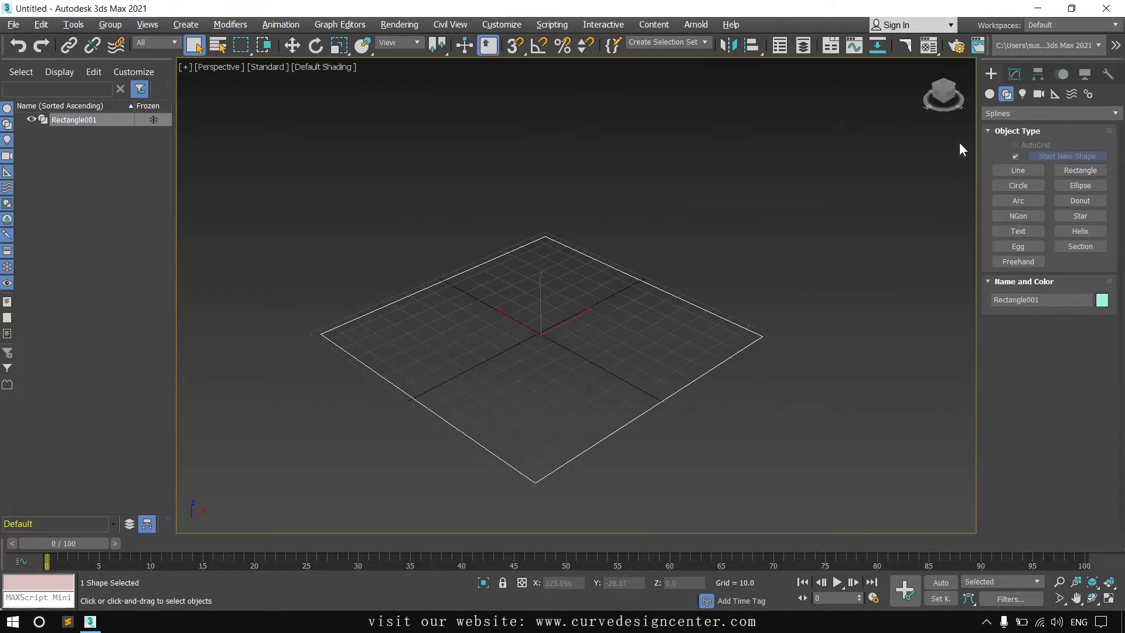
- Apply a Sweep modifier to the rectangle spline
{"action": "left_click", "coordinate": [1014, 74]}
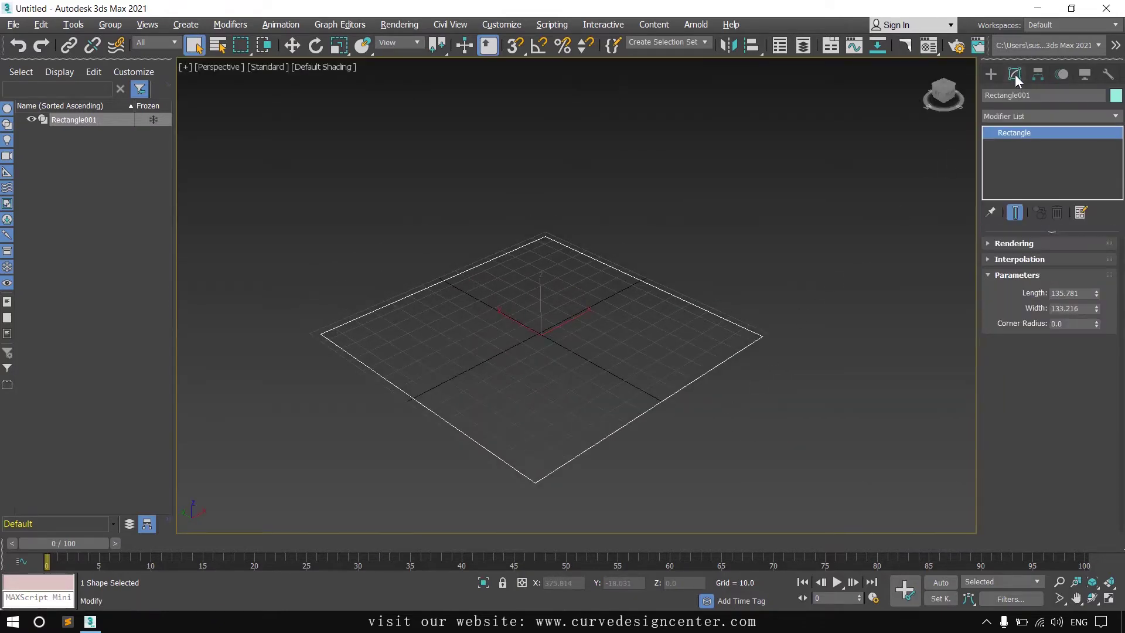
{"action": "left_click", "coordinate": [1021, 117]}
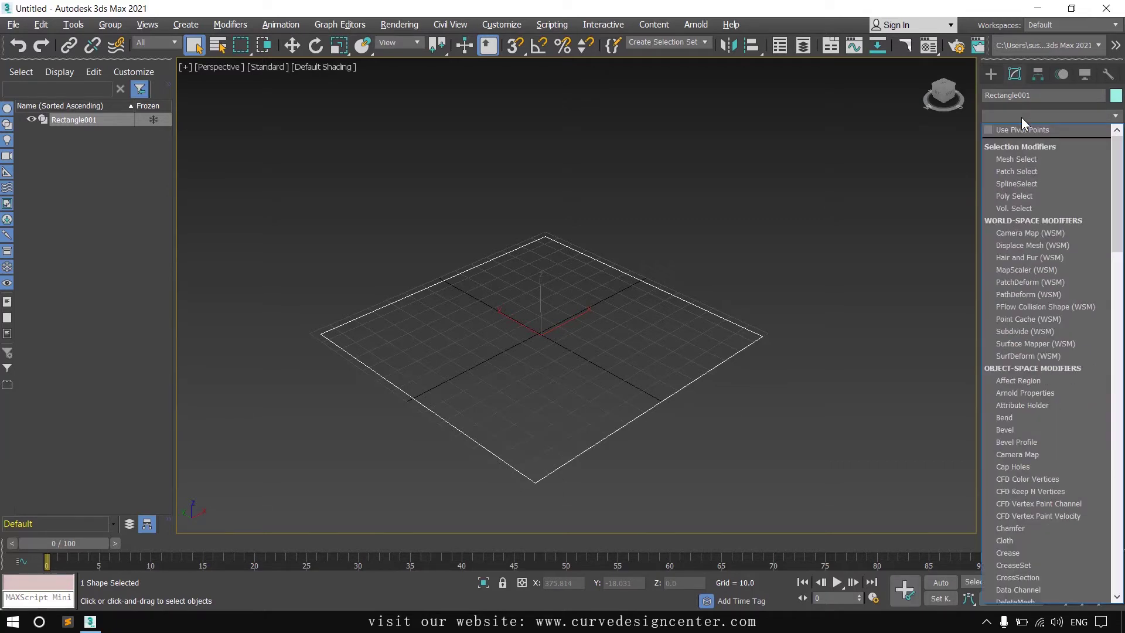
{"action": "type", "text": "sw"}
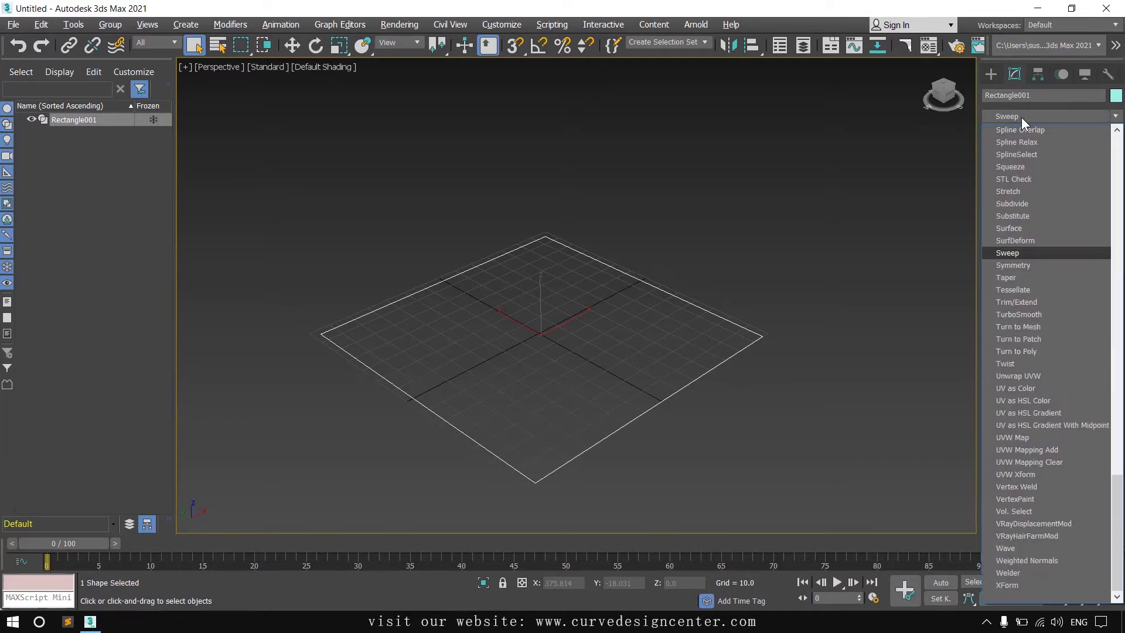
{"action": "left_click", "coordinate": [1017, 253]}
{"action": "middle_click_drag", "start_coordinate": [775, 398], "coordinate": [635, 370], "text": "alt"}
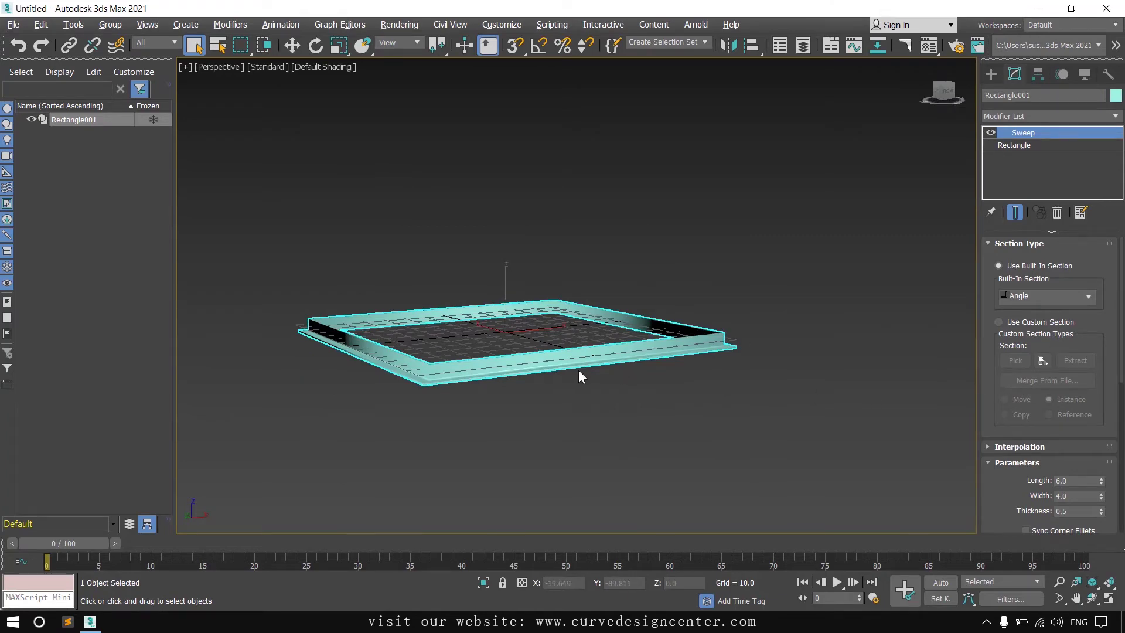
{"action": "middle_click_drag", "start_coordinate": [578, 370], "coordinate": [609, 384], "text": "alt"}
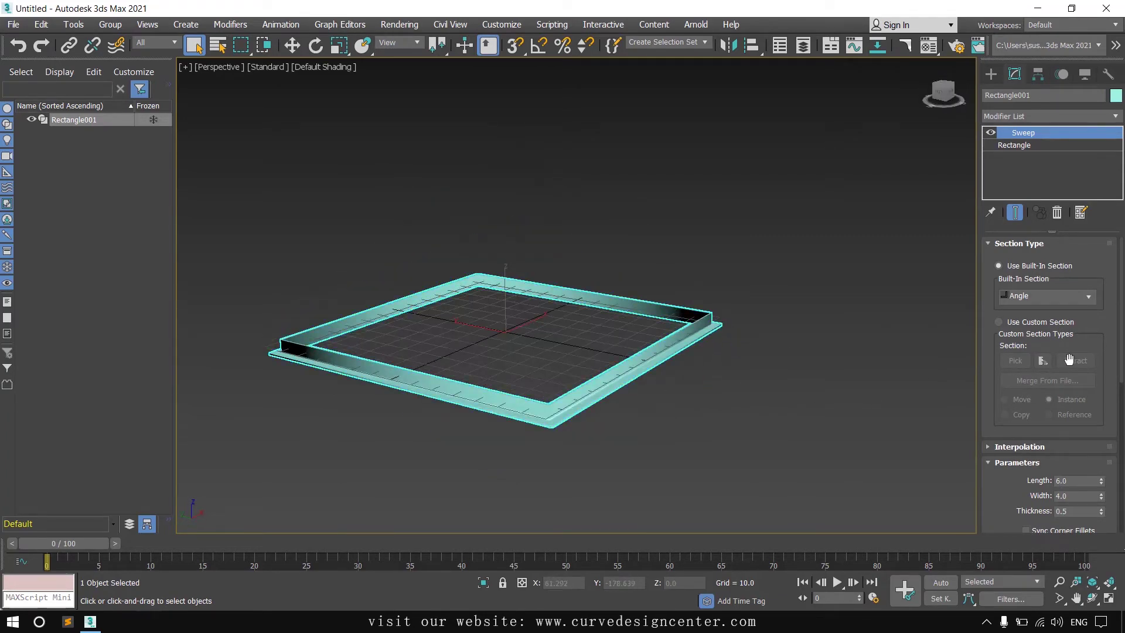
- Try the Egg and Pipe built-in sections on the rectangle's sweep
{"action": "left_click", "coordinate": [1080, 298]}
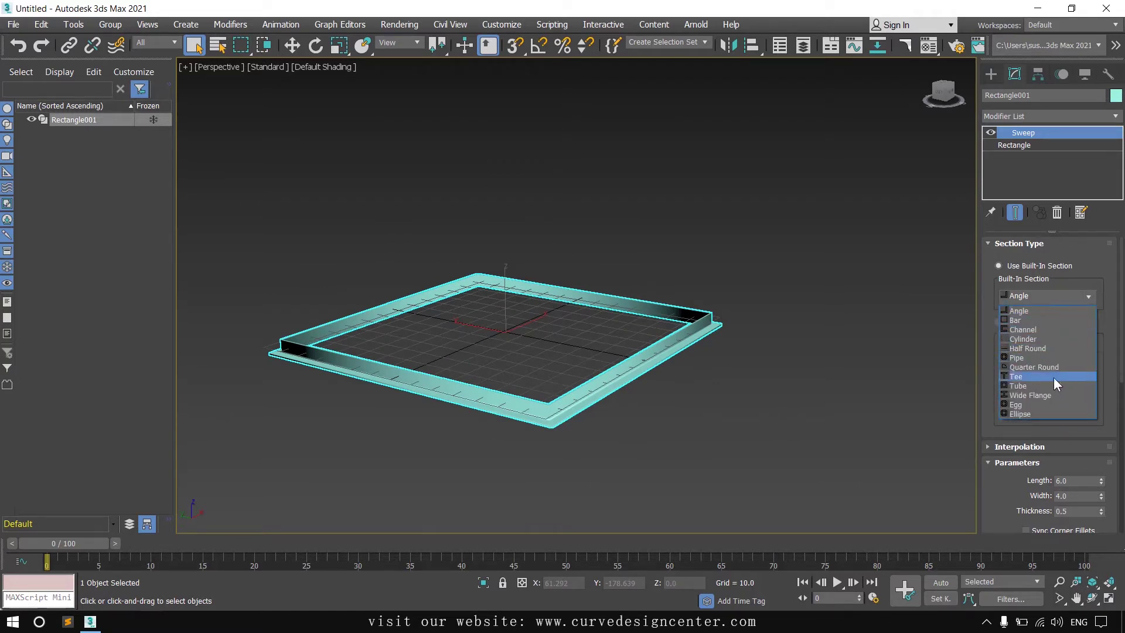
{"action": "left_click", "coordinate": [1027, 404]}
{"action": "middle_click_drag", "start_coordinate": [739, 445], "coordinate": [730, 411], "text": "alt"}
{"action": "left_click", "coordinate": [1057, 300]}
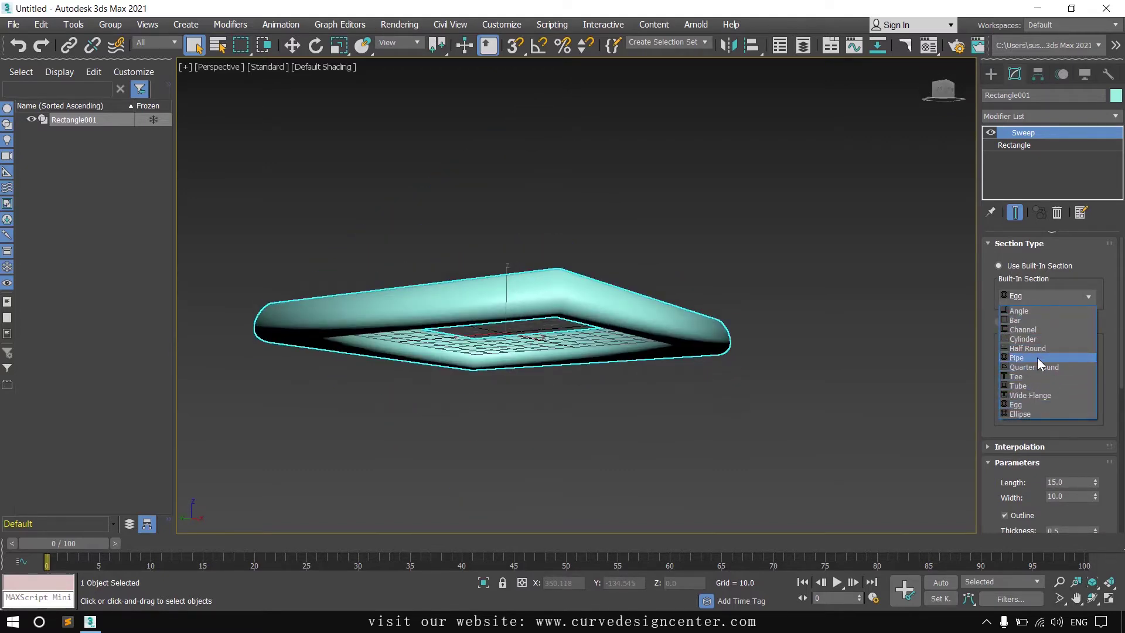
{"action": "left_click", "coordinate": [1037, 357]}
{"action": "middle_click_drag", "start_coordinate": [663, 388], "coordinate": [641, 404], "text": "alt"}
- Change the sweep's built-in section to Cylinder
{"action": "left_click", "coordinate": [1074, 298]}
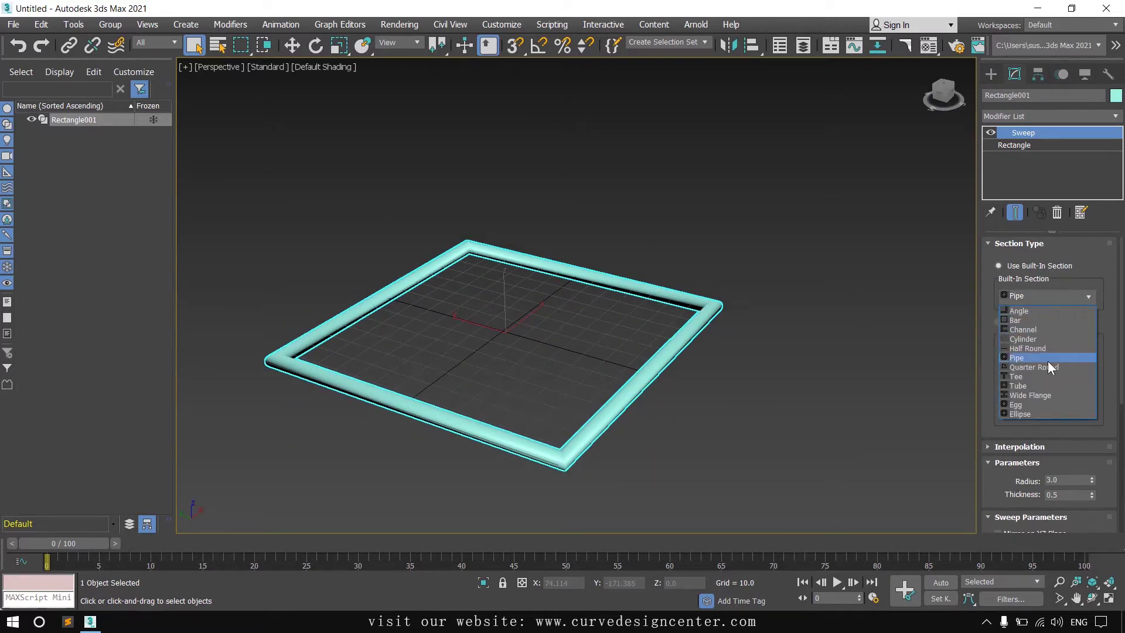
{"action": "left_click", "coordinate": [1031, 338]}
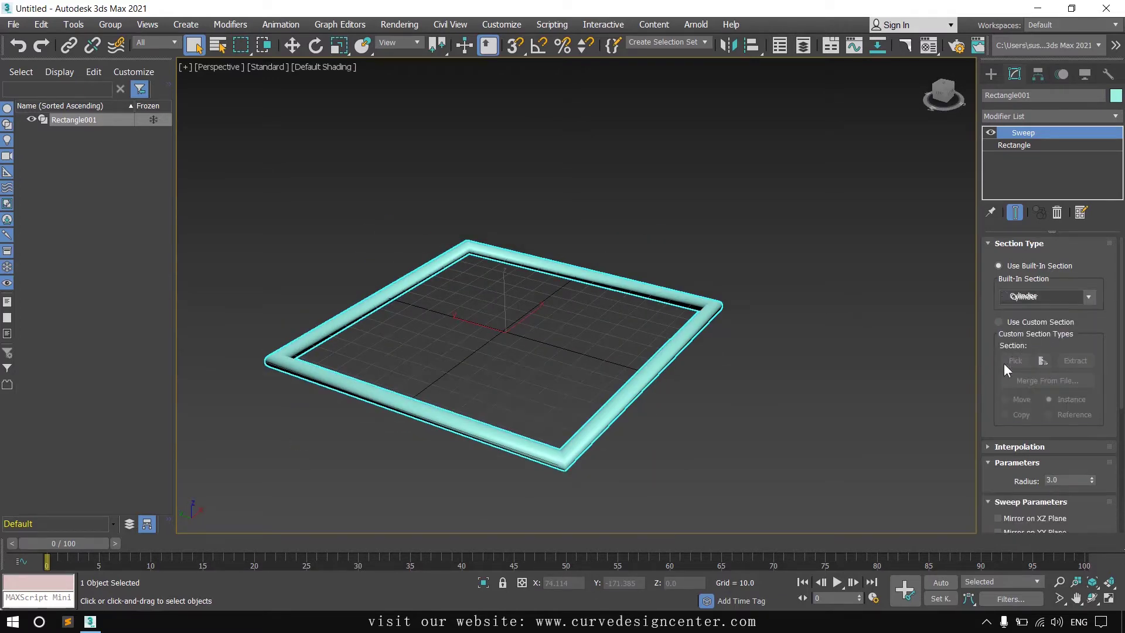
{"action": "mouse_move", "coordinate": [663, 413]}
{"action": "middle_mouse_down", "text": "alt"}
{"action": "mouse_move", "coordinate": [674, 345]}
{"action": "mouse_move", "coordinate": [673, 407]}
{"action": "middle_mouse_up", "text": "alt"}
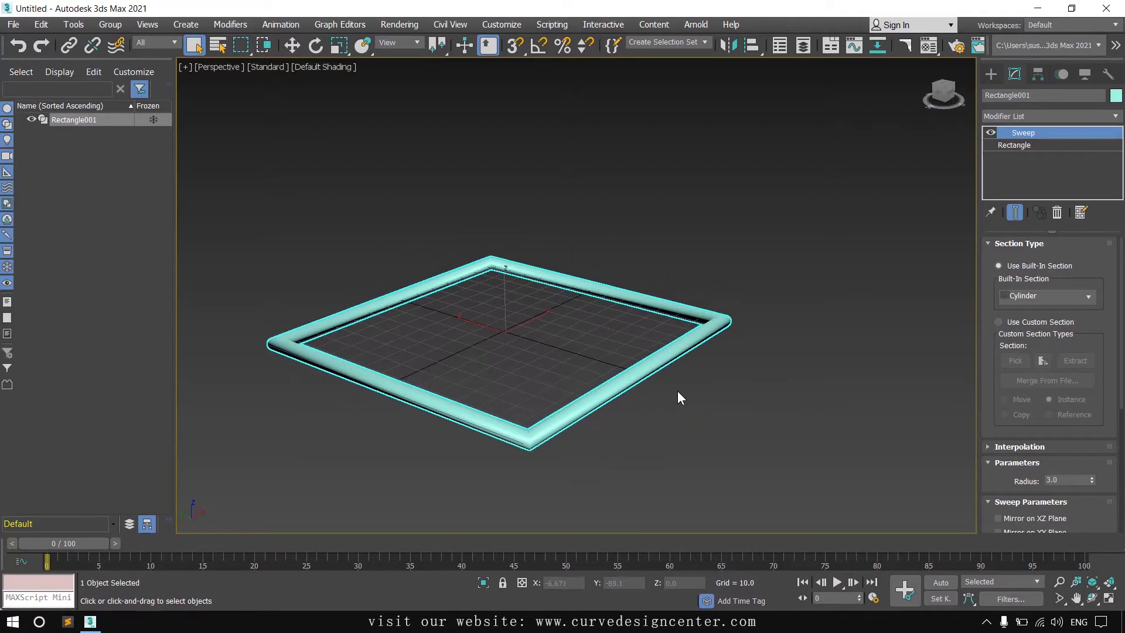
- Draw an open moulding profile line beside the frame in the Front view, with small right-angled steps at both ends joined by a diagonal
{"action": "key", "text": "alt+w"}
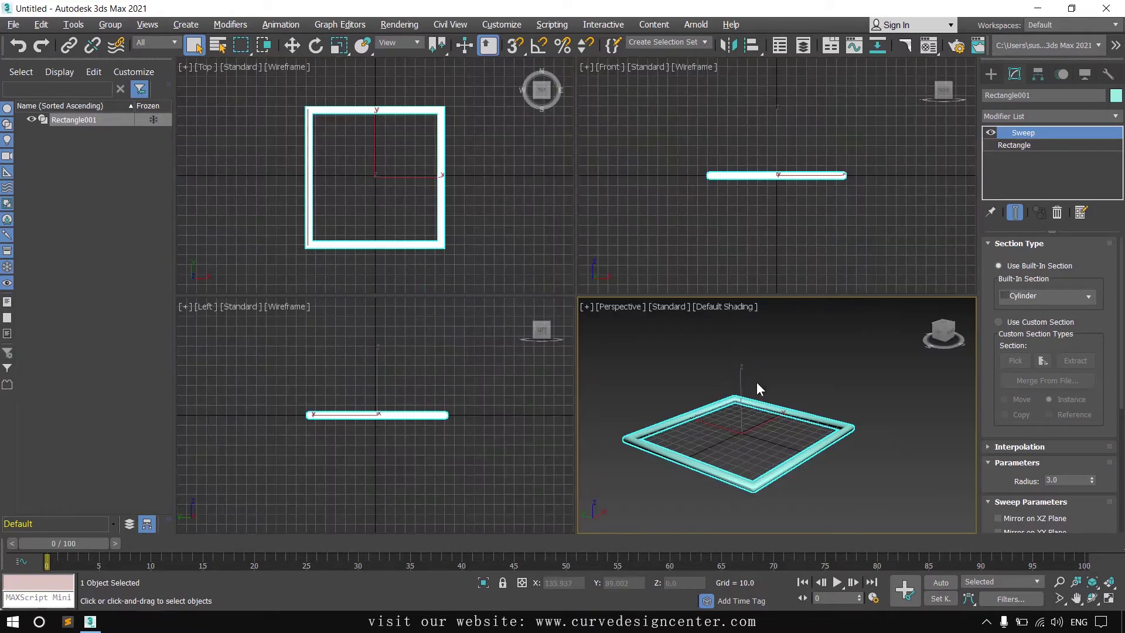
{"action": "right_click", "coordinate": [834, 162]}
{"action": "key", "text": "alt+w"}
{"action": "scroll", "coordinate": [761, 292], "scroll_direction": "up", "scroll_amount": 10}
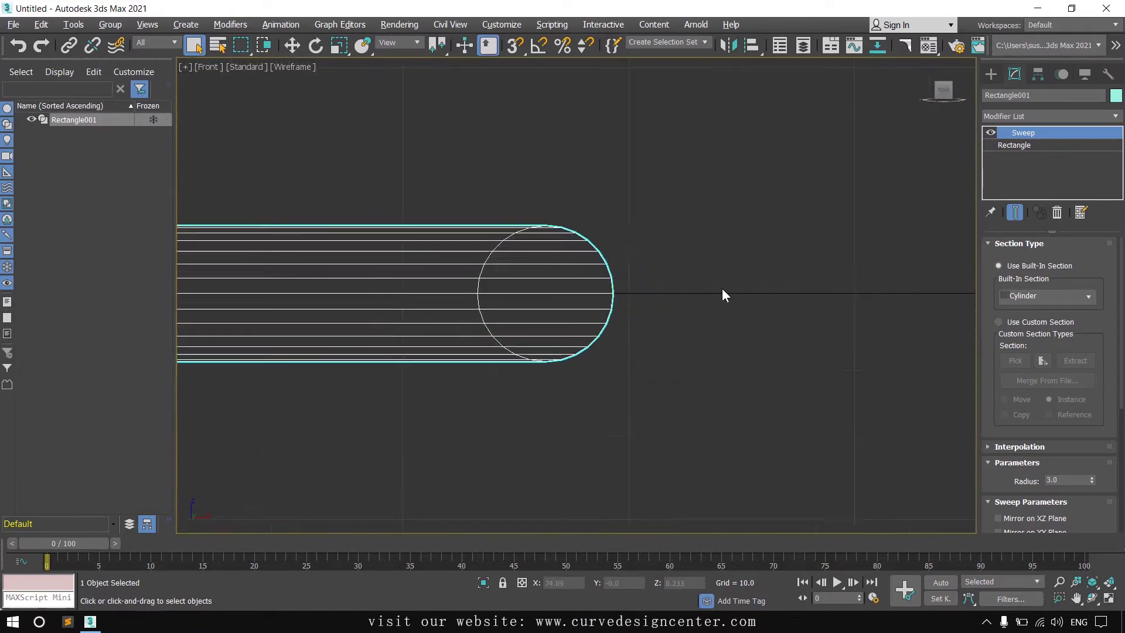
{"action": "left_click", "coordinate": [990, 74]}
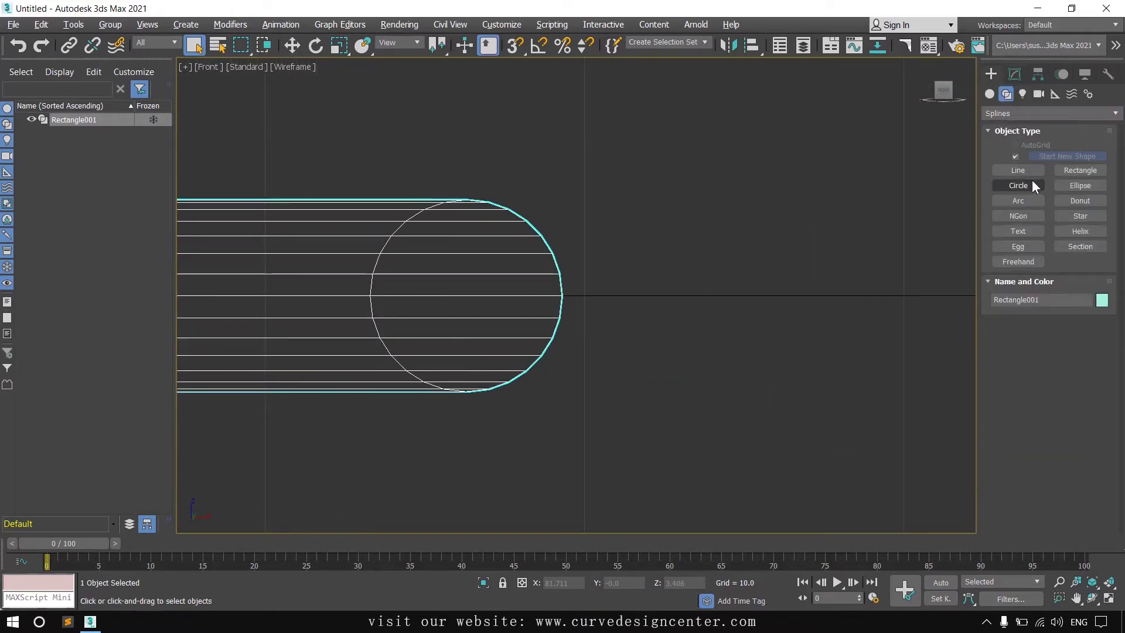
{"action": "left_click", "coordinate": [1008, 175]}
{"action": "middle_click_drag", "start_coordinate": [654, 284], "coordinate": [630, 328]}
{"action": "left_click", "coordinate": [796, 228]}
{"action": "left_click", "coordinate": [695, 228]}
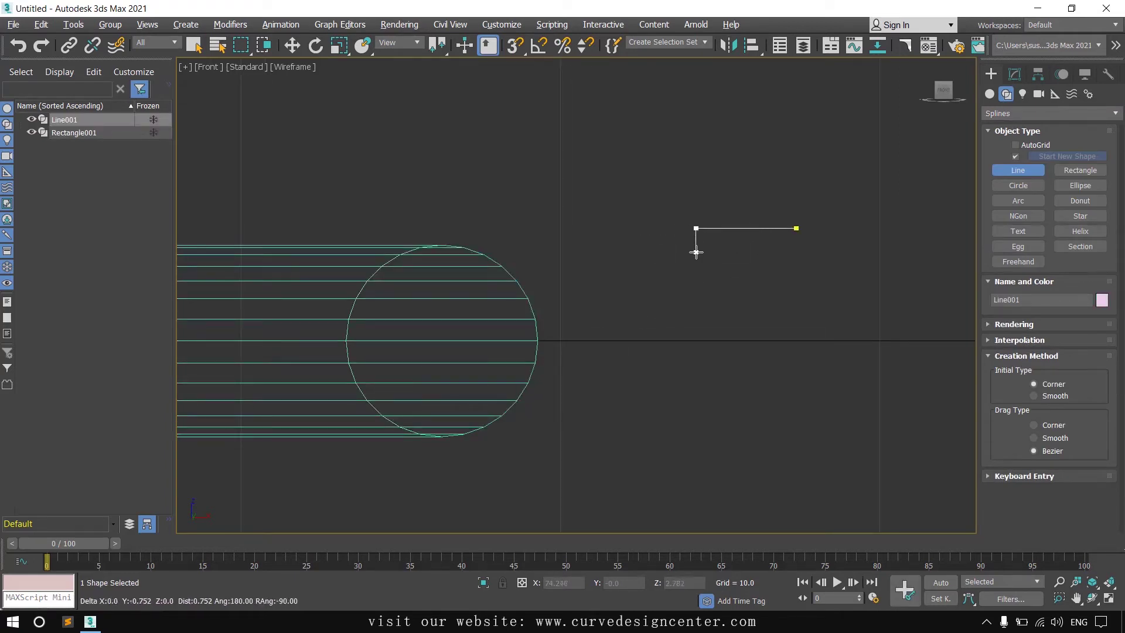
{"action": "left_click", "coordinate": [695, 252]}
{"action": "left_click", "coordinate": [729, 251]}
{"action": "left_click", "coordinate": [728, 274]}
{"action": "left_click", "coordinate": [761, 275]}
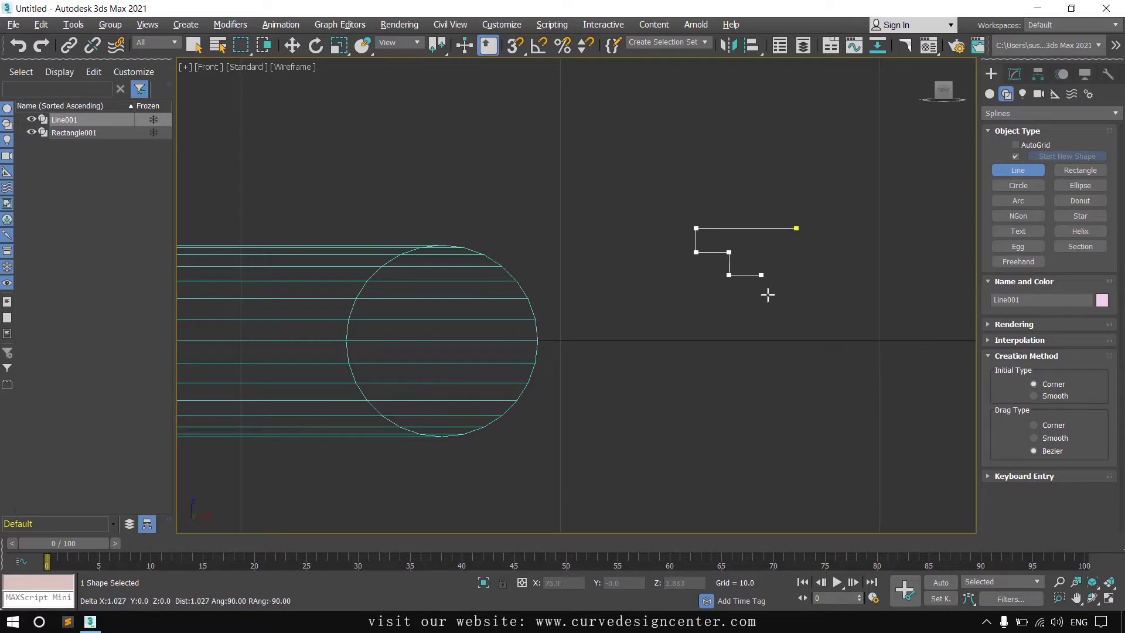
{"action": "left_click", "coordinate": [804, 372]}
{"action": "left_click", "coordinate": [841, 372]}
{"action": "left_click", "coordinate": [841, 393]}
{"action": "left_click", "coordinate": [888, 392]}
{"action": "right_click", "coordinate": [921, 316]}
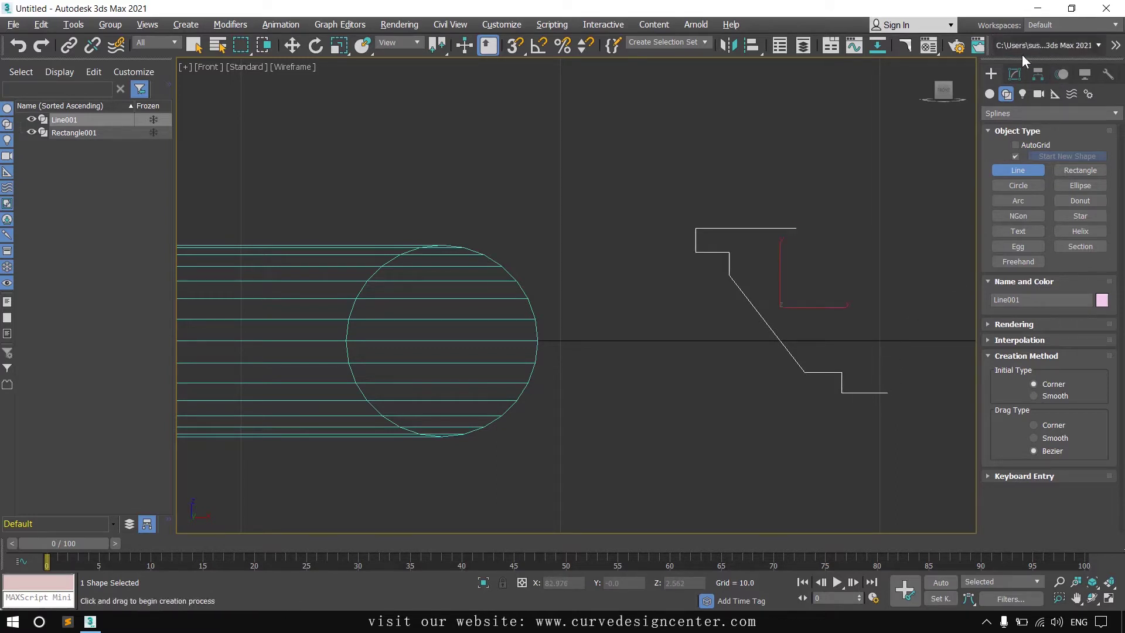
- Convert the two vertices of the profile's diagonal to Bezier Corner and move their handles to bend it into an S-curve
{"action": "left_click", "coordinate": [1014, 74]}
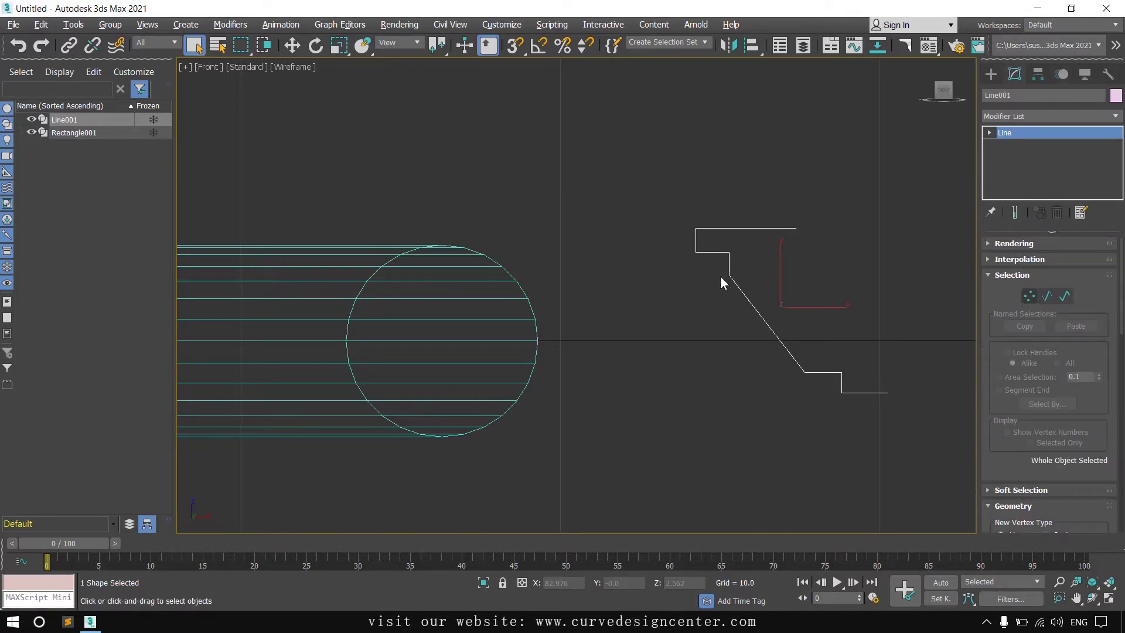
{"action": "key", "text": "1"}
{"action": "left_click_drag", "start_coordinate": [716, 275], "coordinate": [810, 371]}
{"action": "right_click", "coordinate": [787, 310]}
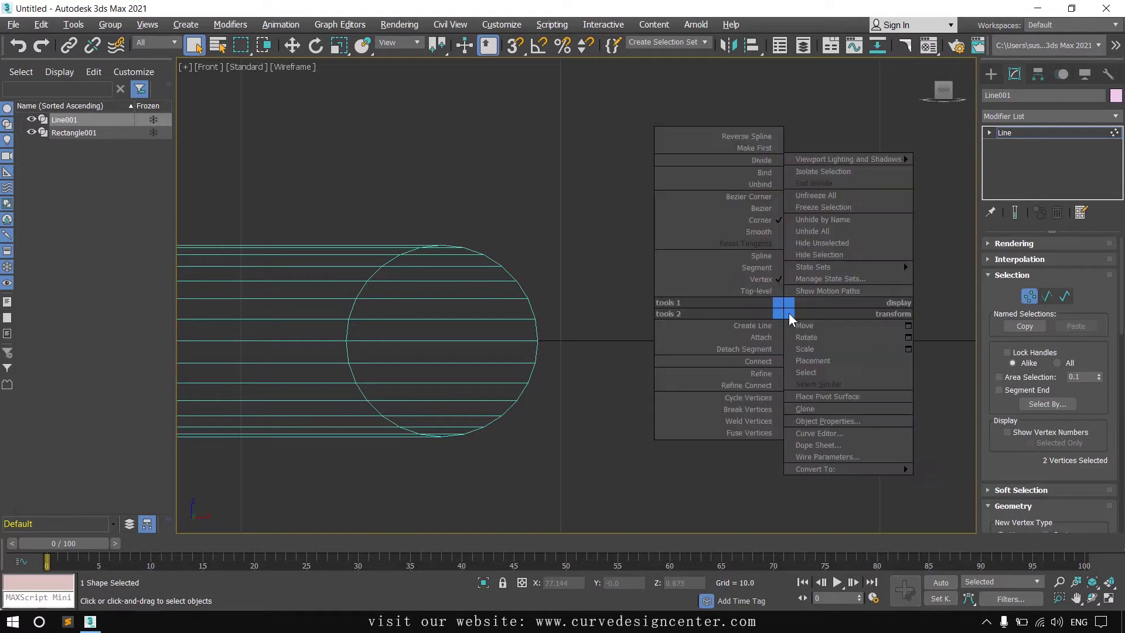
{"action": "left_click", "coordinate": [738, 197]}
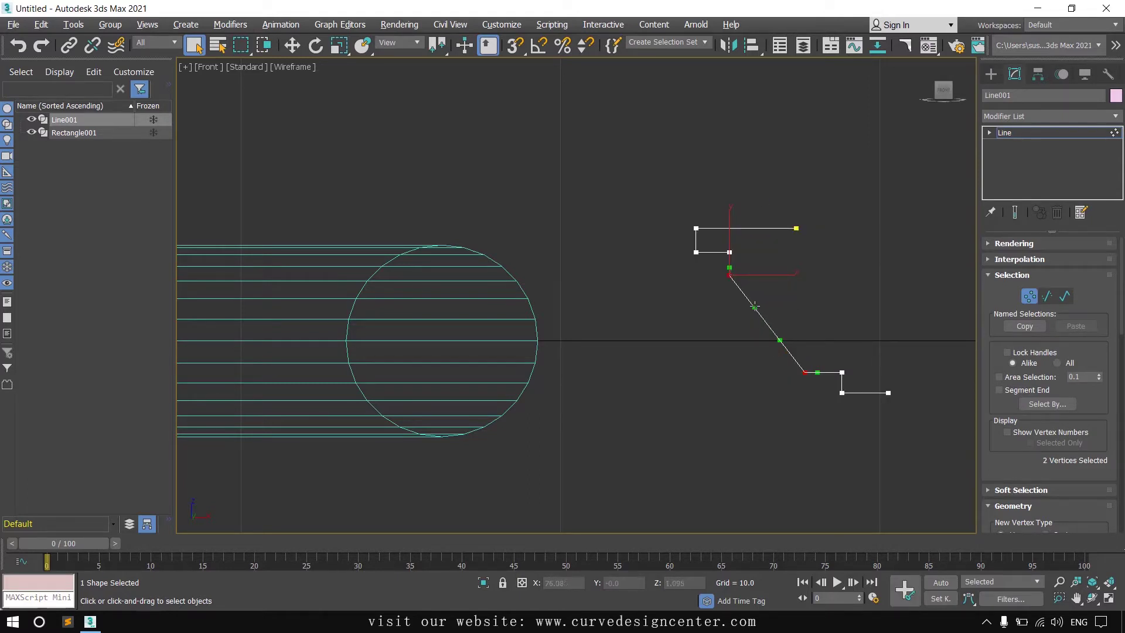
{"action": "key", "text": "w"}
{"action": "left_click_drag", "start_coordinate": [753, 306], "coordinate": [790, 325]}
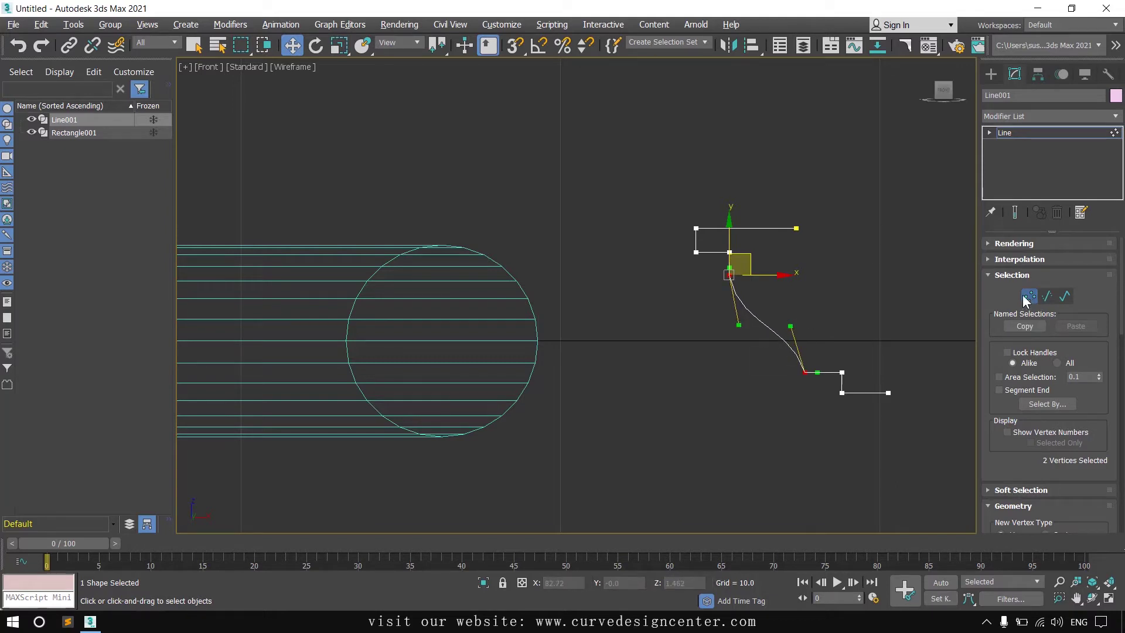
{"action": "left_click", "coordinate": [785, 205]}
{"action": "middle_click_drag", "start_coordinate": [815, 233], "coordinate": [712, 229]}
{"action": "scroll", "coordinate": [662, 308], "scroll_direction": "down", "scroll_amount": 4}
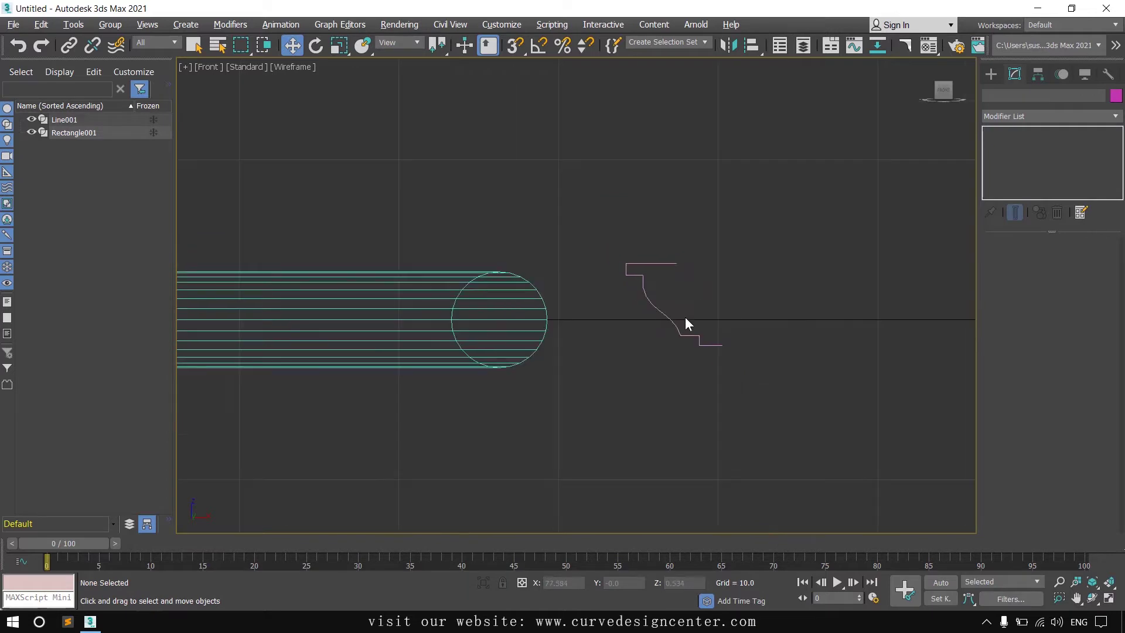
{"action": "left_click", "coordinate": [743, 325]}
{"action": "scroll", "coordinate": [768, 333], "scroll_direction": "up", "scroll_amount": 4}
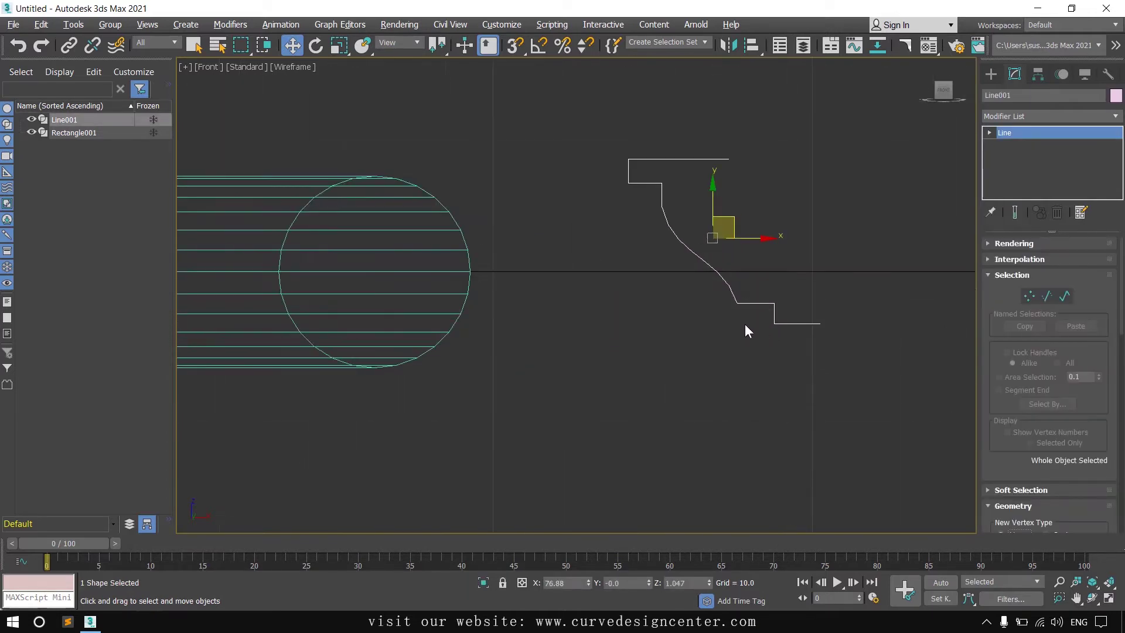
{"action": "scroll", "coordinate": [779, 325], "scroll_direction": "down", "scroll_amount": 4}
- Switch the rectangle's sweep to a custom section and pick the moulding profile line as its section
{"action": "left_click_drag", "start_coordinate": [590, 364], "coordinate": [596, 380]}
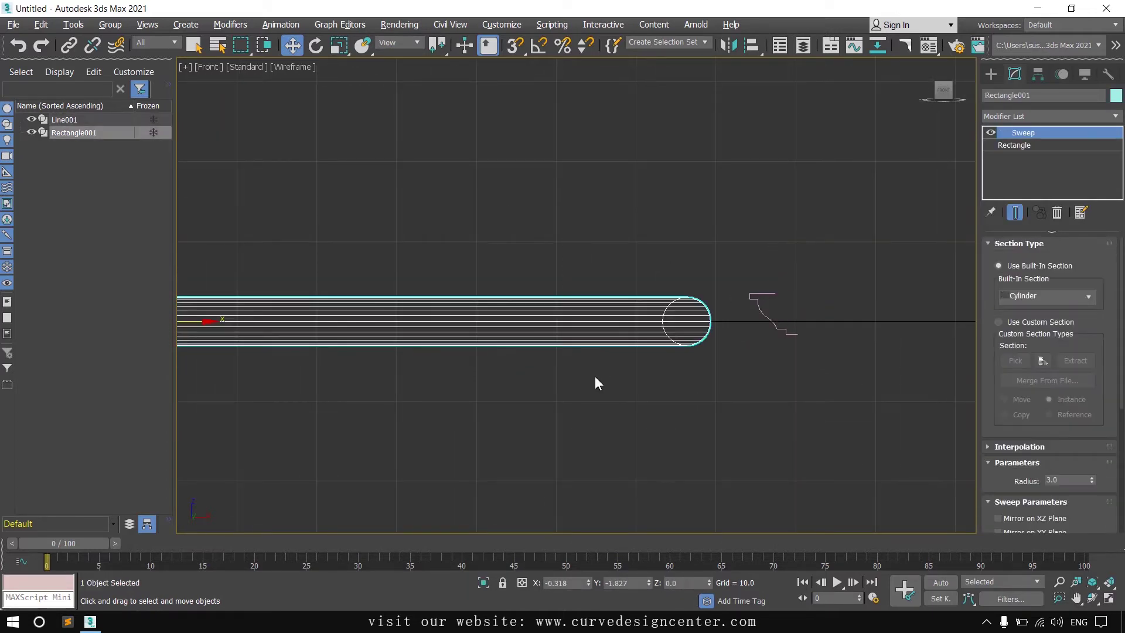
{"action": "left_click", "coordinate": [1035, 321]}
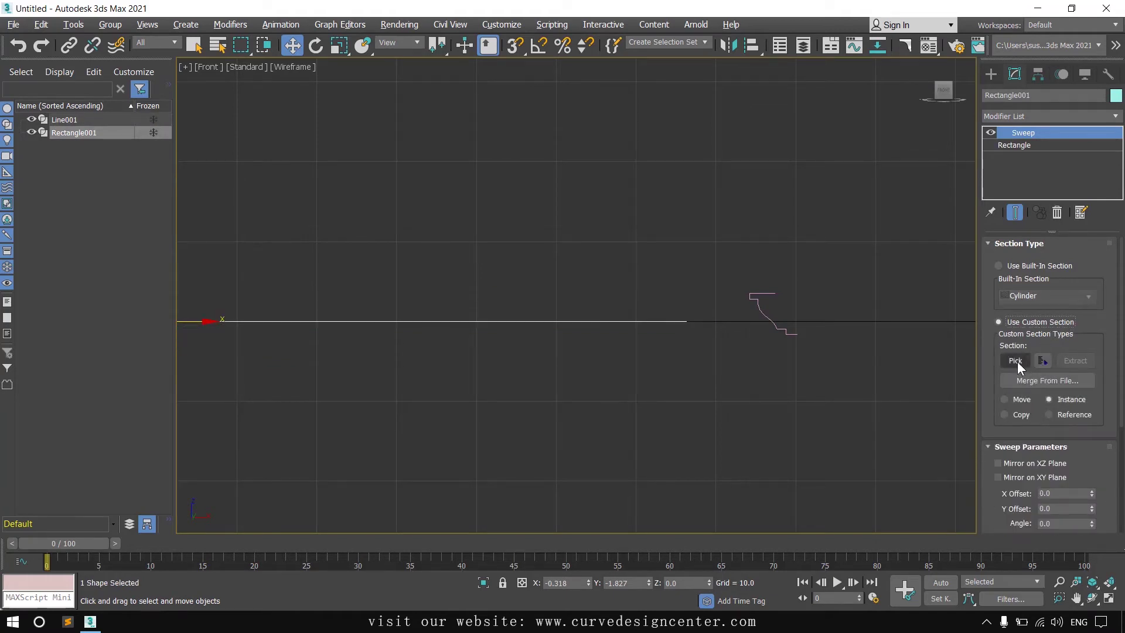
{"action": "left_click", "coordinate": [1014, 361]}
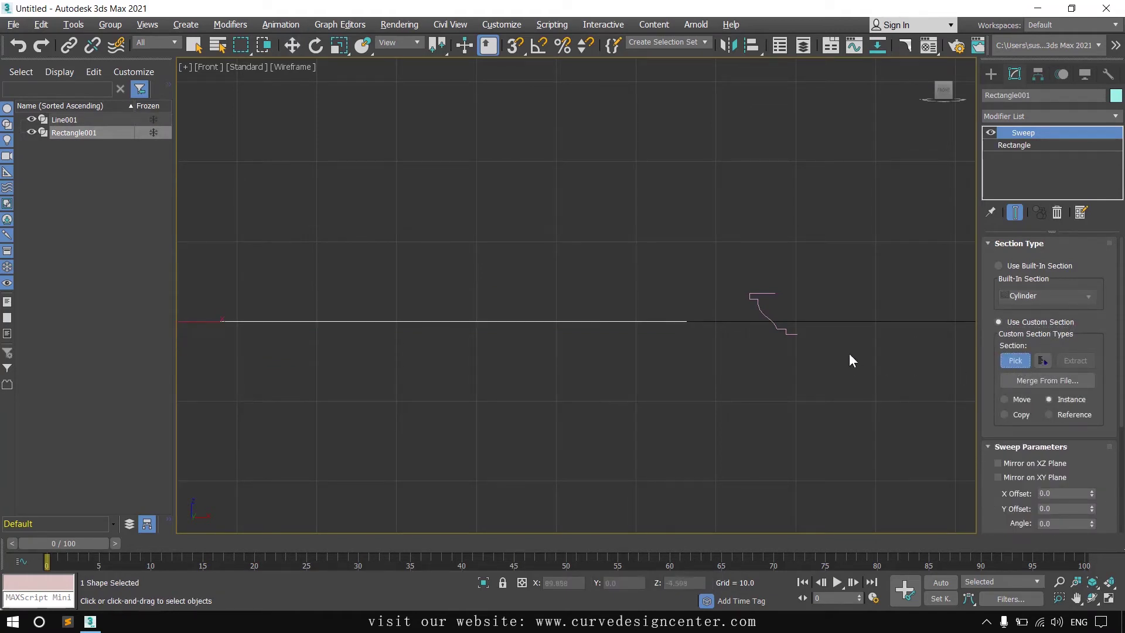
{"action": "left_click", "coordinate": [766, 319]}
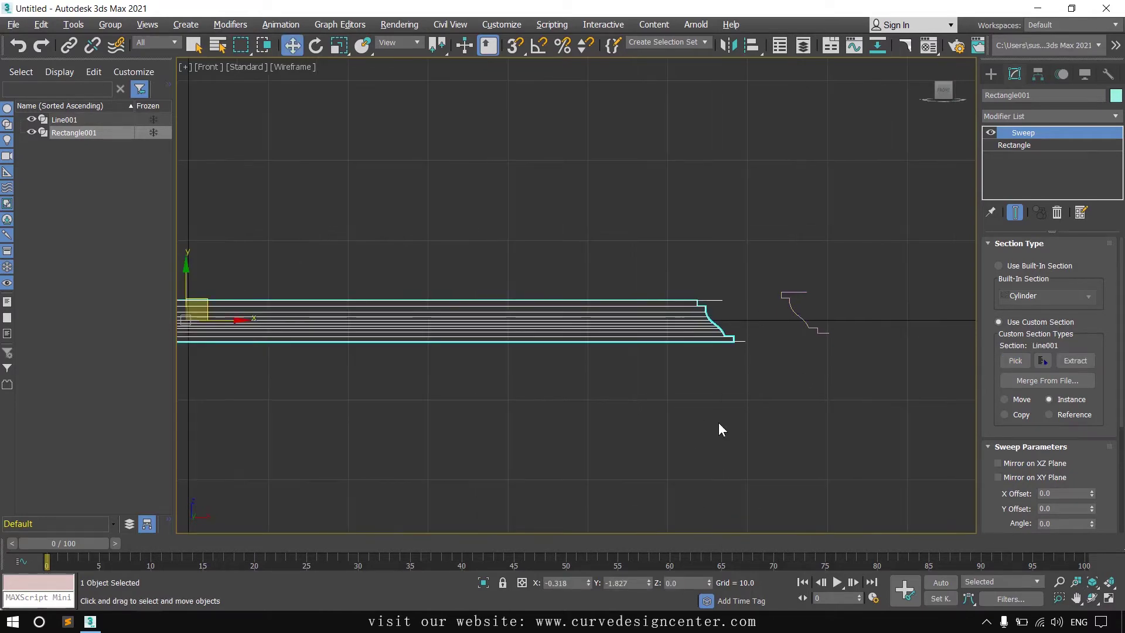
- Examine the moulding profile along the frame's sides and corner in the Perspective view
{"action": "key", "text": "alt+w"}
{"action": "middle_click", "coordinate": [775, 444]}
{"action": "key", "text": "alt+w"}
{"action": "middle_click_drag", "start_coordinate": [704, 403], "coordinate": [600, 399], "text": "alt"}
{"action": "scroll", "coordinate": [465, 419], "scroll_direction": "up", "scroll_amount": 10}
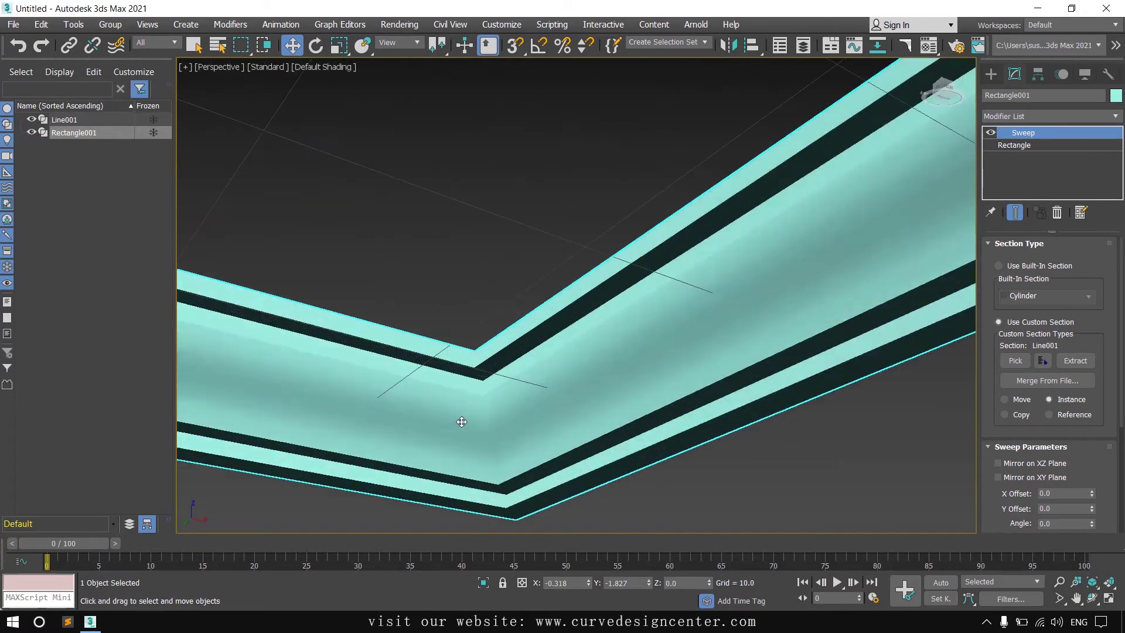
{"action": "scroll", "coordinate": [466, 423], "scroll_direction": "down", "scroll_amount": 5}
{"action": "middle_click_drag", "start_coordinate": [466, 423], "coordinate": [558, 406], "text": "alt"}
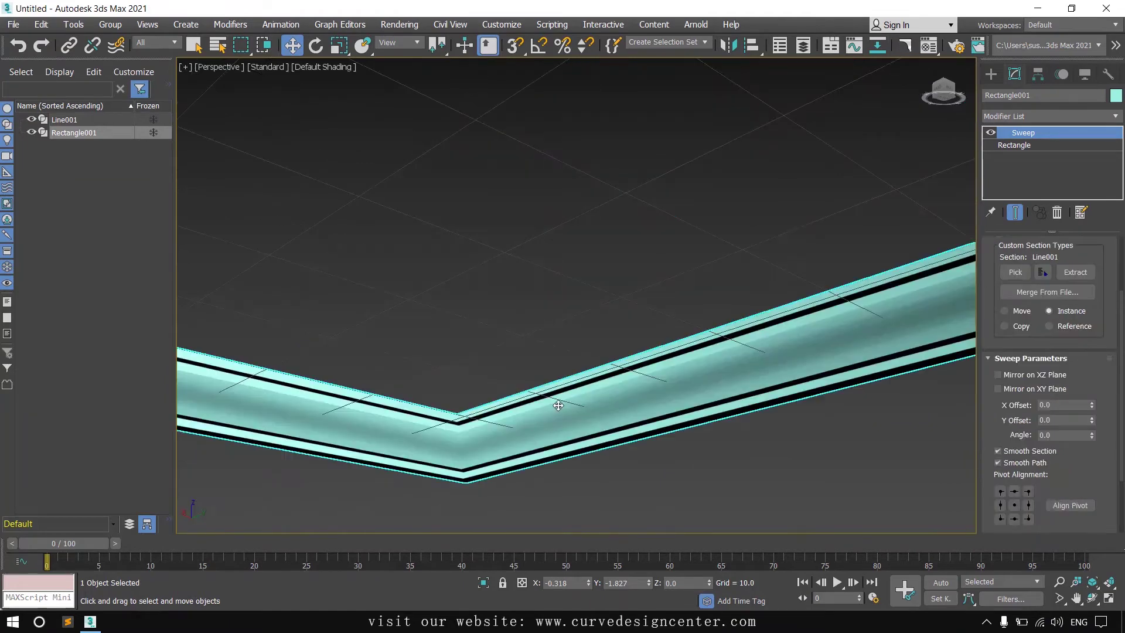
- Set the sweep's section angle to 180 and check the frame from several viewpoints
{"action": "scroll", "coordinate": [557, 405], "scroll_direction": "down", "scroll_amount": 3}
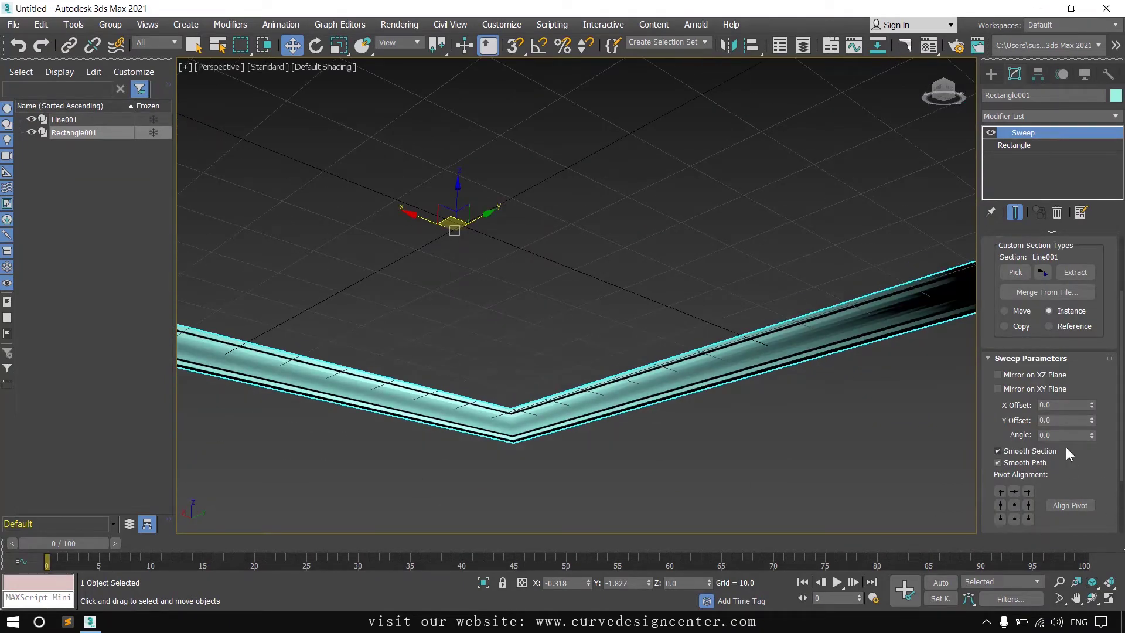
{"action": "left_click_drag", "start_coordinate": [1091, 435], "coordinate": [983, 424]}
{"action": "type", "text": "1800"}
{"action": "key", "text": "Return"}
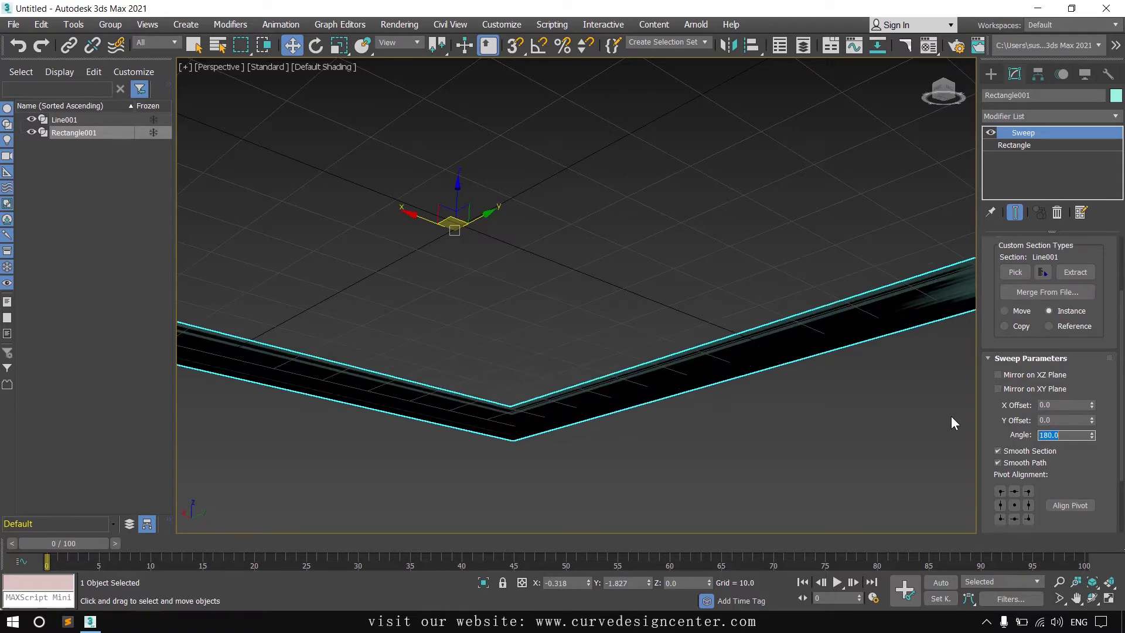
{"action": "scroll", "coordinate": [676, 389], "scroll_direction": "down", "scroll_amount": 5}
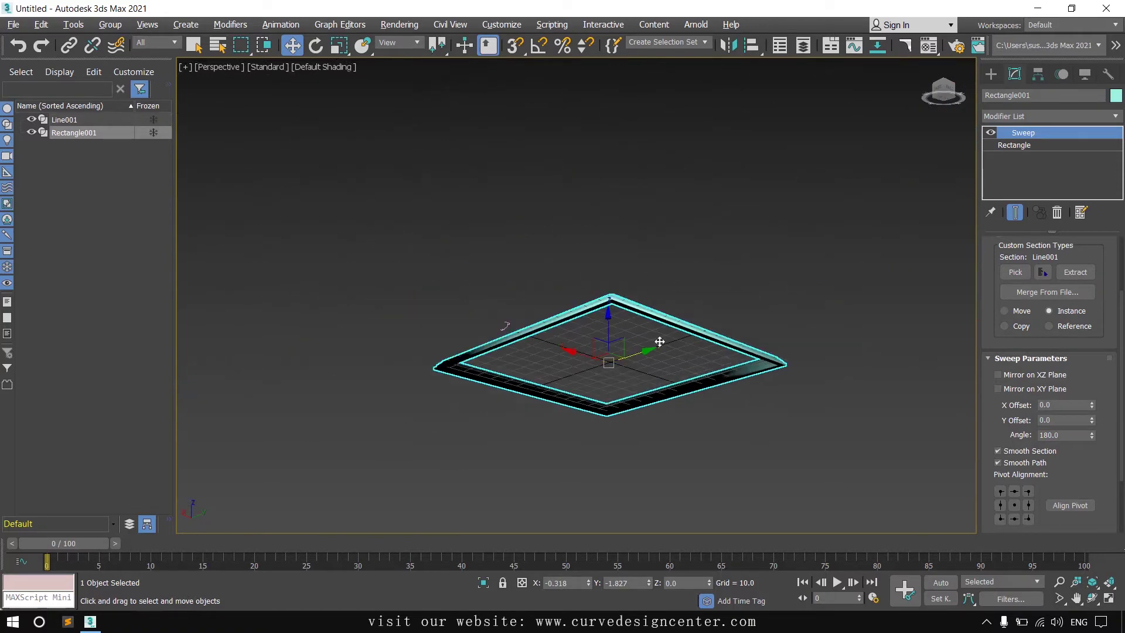
{"action": "middle_click_drag", "start_coordinate": [668, 349], "coordinate": [638, 351], "text": "alt"}
{"action": "scroll", "coordinate": [689, 291], "scroll_direction": "up", "scroll_amount": 6}
{"action": "middle_click_drag", "start_coordinate": [690, 291], "coordinate": [690, 319], "text": "alt"}
{"action": "scroll", "coordinate": [1043, 423], "scroll_direction": "down", "scroll_amount": 2}
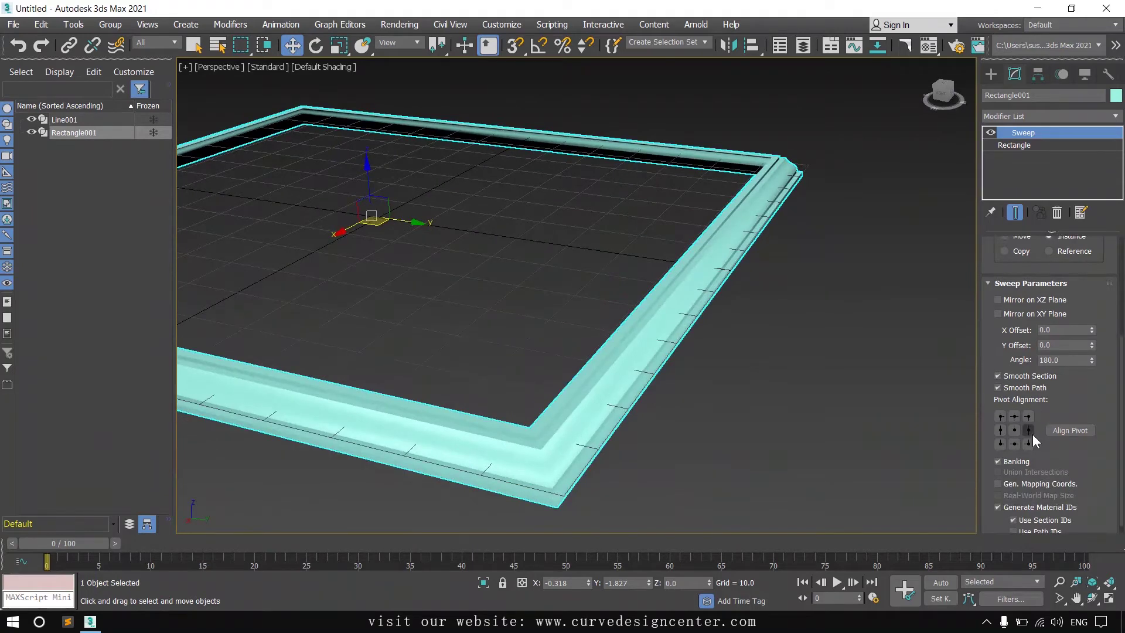
- Try the upper-middle pivot alignment for the sweep, set it to centre, and inspect the frame's corner
{"action": "left_click", "coordinate": [1014, 417]}
{"action": "left_click", "coordinate": [1014, 430]}
{"action": "left_click_drag", "start_coordinate": [1083, 448], "coordinate": [1094, 396]}
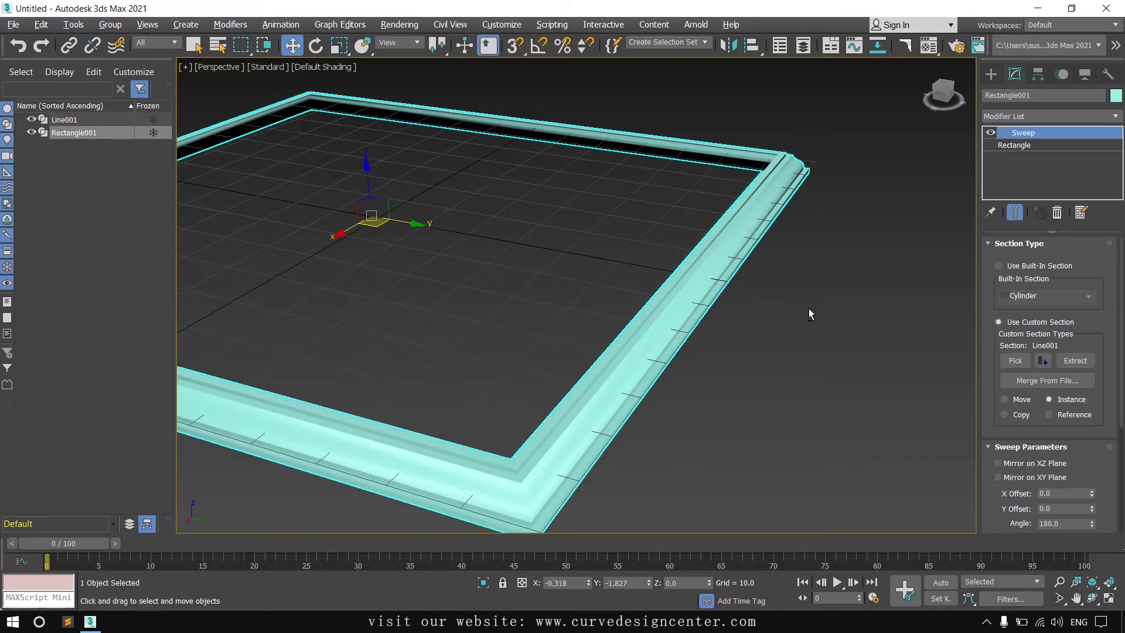
{"action": "middle_click_drag", "start_coordinate": [808, 308], "coordinate": [701, 301], "text": "alt"}
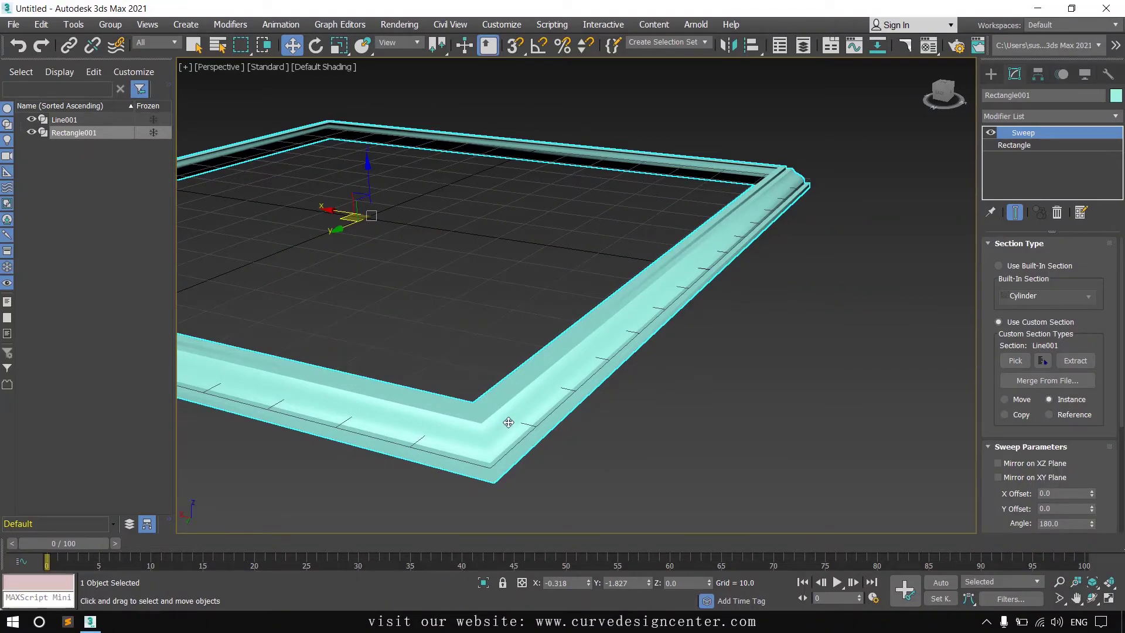
{"action": "middle_click_drag", "start_coordinate": [509, 415], "coordinate": [561, 385]}
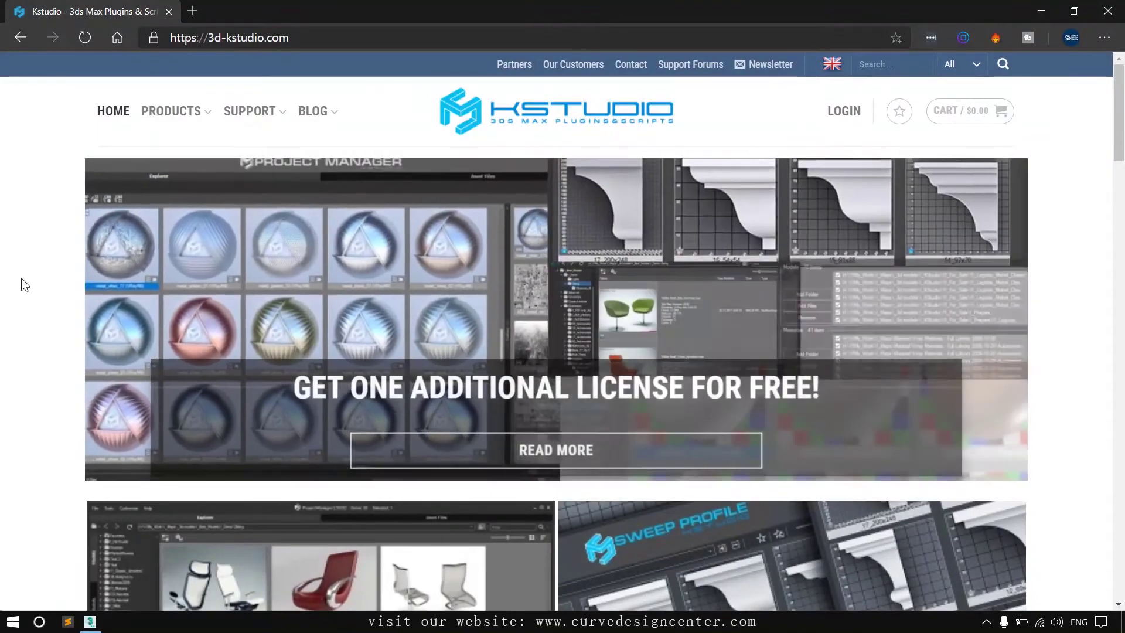
- Switch to the Kstudio website in the browser and download the Kstudio scripts pack from its free products
{"action": "scroll", "coordinate": [21, 279], "scroll_direction": "down", "scroll_amount": 10}
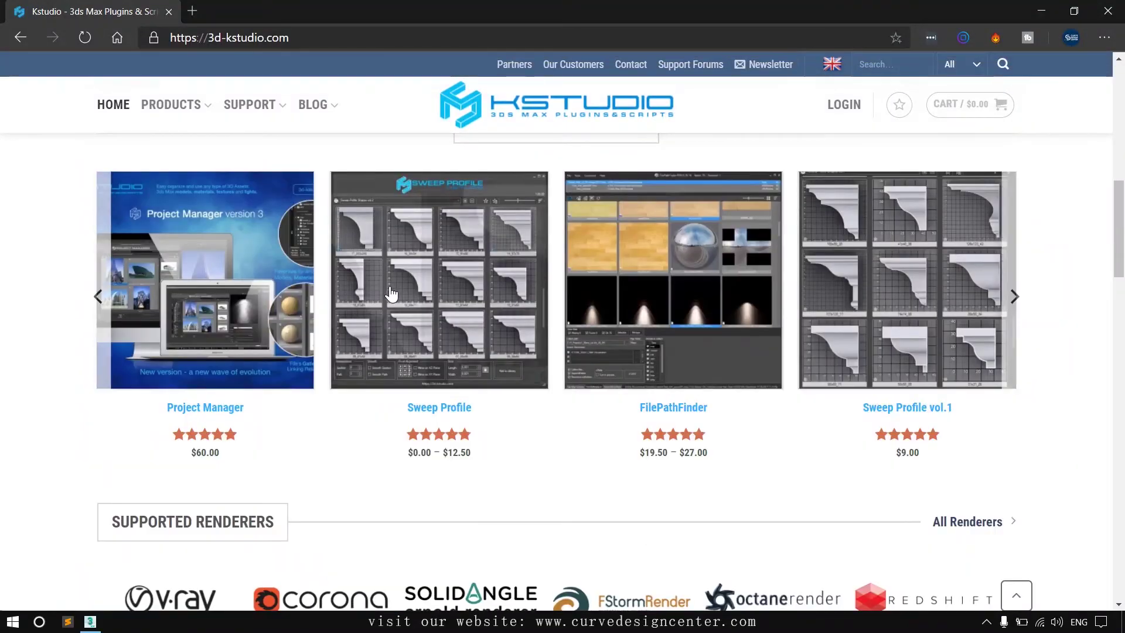
{"action": "scroll", "coordinate": [391, 292], "scroll_direction": "up", "scroll_amount": 10}
{"action": "left_click", "coordinate": [181, 113]}
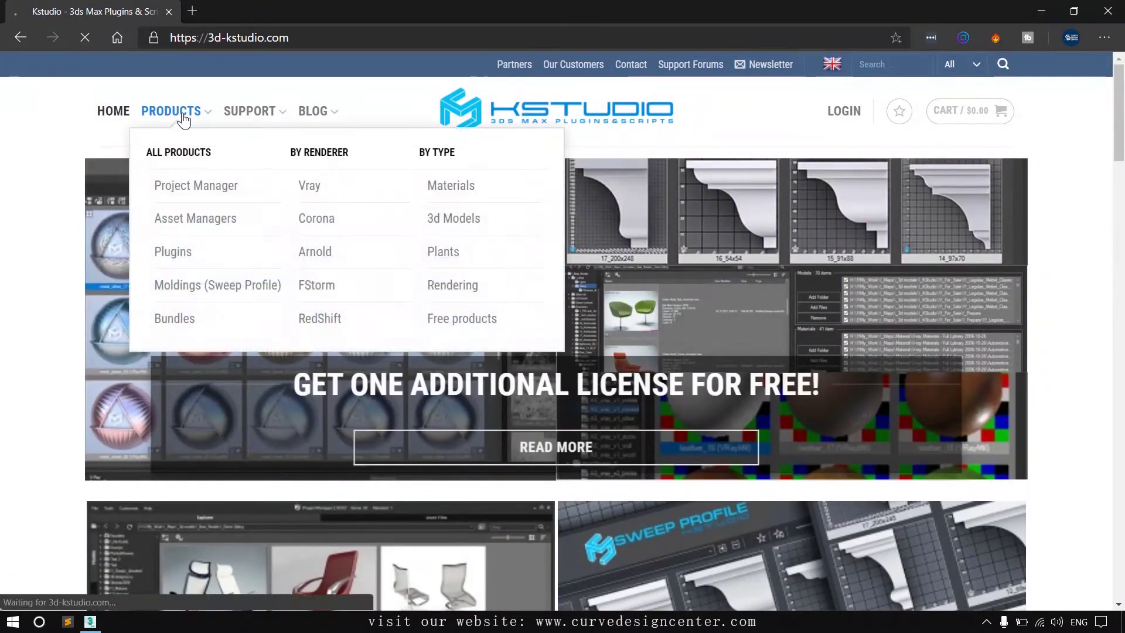
{"action": "left_click", "coordinate": [448, 321]}
{"action": "mouse_move", "coordinate": [673, 375]}
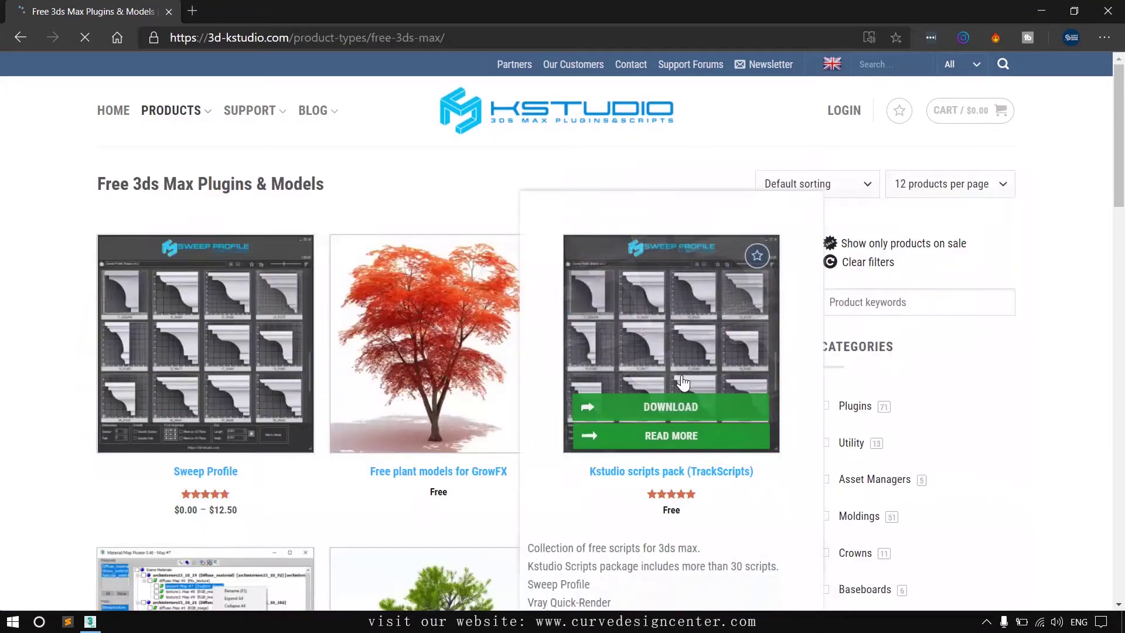
{"action": "left_click", "coordinate": [671, 407]}
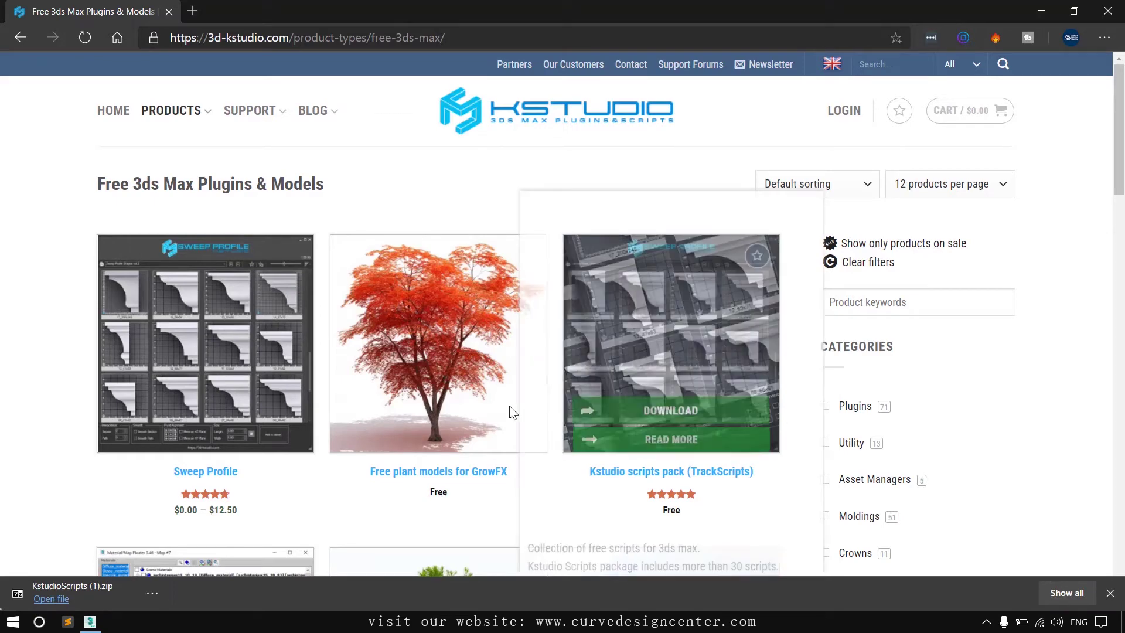
{"action": "mouse_move", "coordinate": [185, 402]}
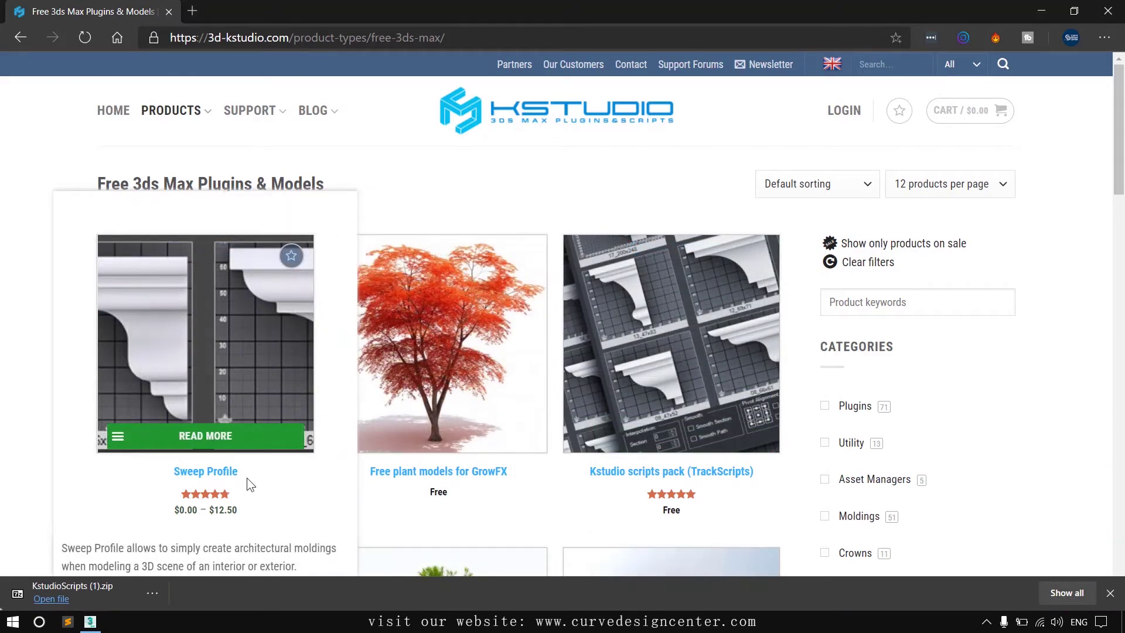
{"action": "mouse_move", "coordinate": [688, 504]}
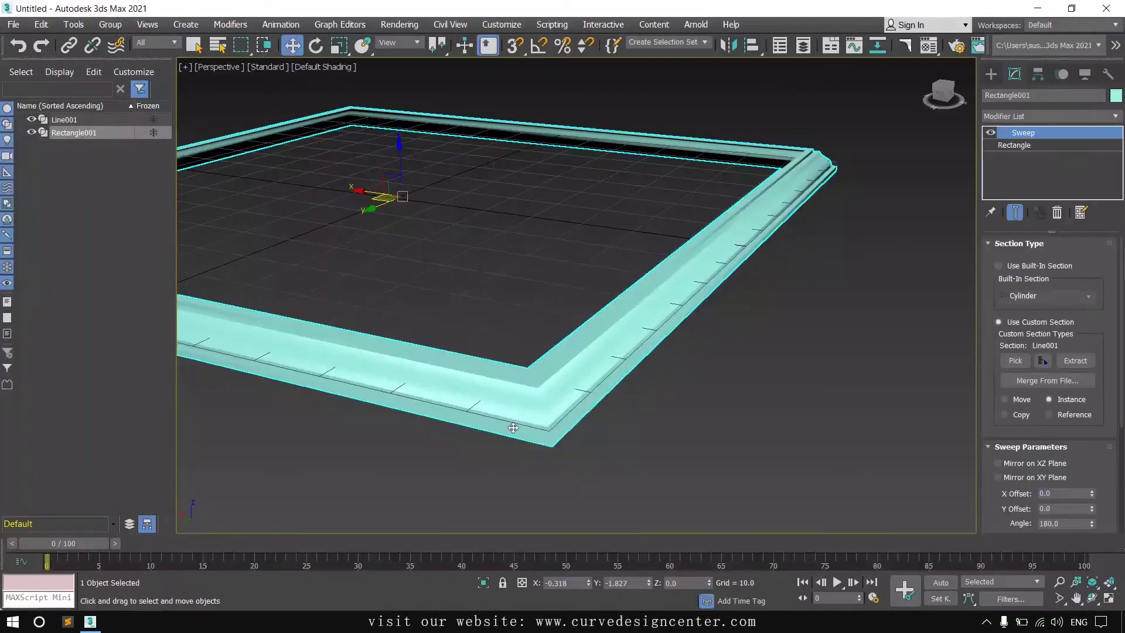
- Back in 3ds Max, run the Kstudio script installer from the Desktop and install the scripts pack
{"action": "middle_click_drag", "start_coordinate": [794, 331], "coordinate": [835, 344]}
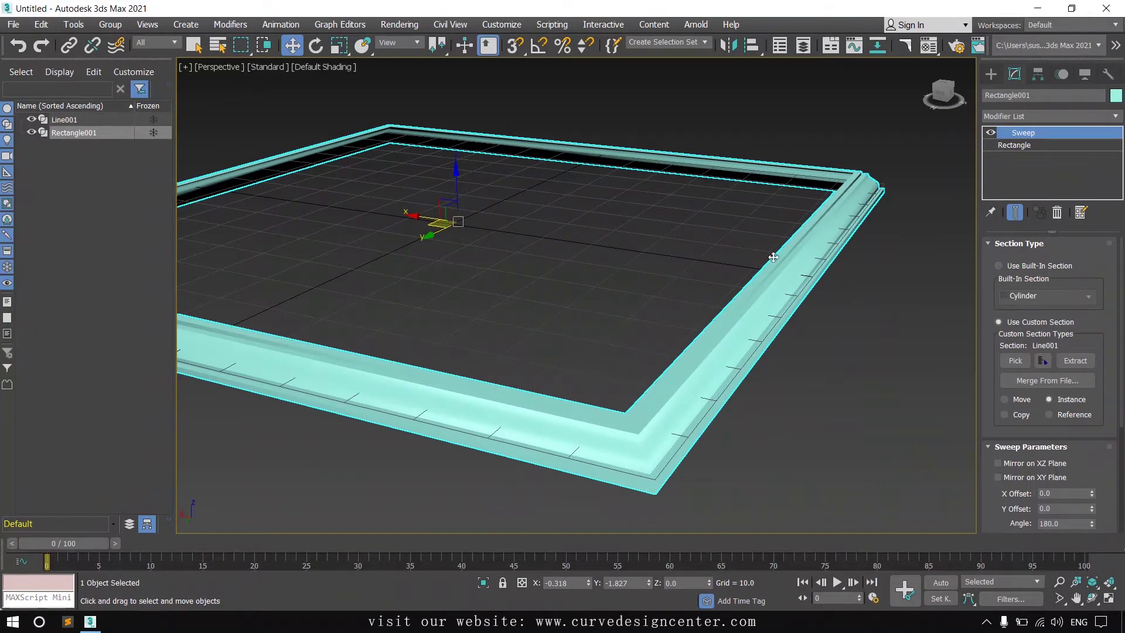
{"action": "left_click", "coordinate": [557, 24]}
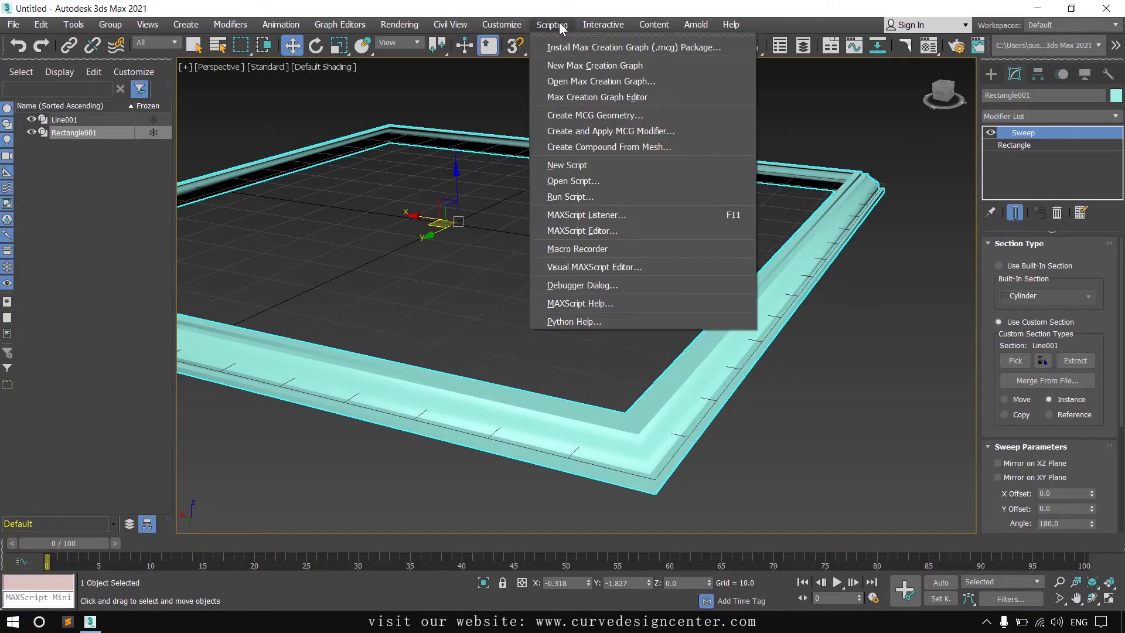
{"action": "left_click", "coordinate": [588, 198]}
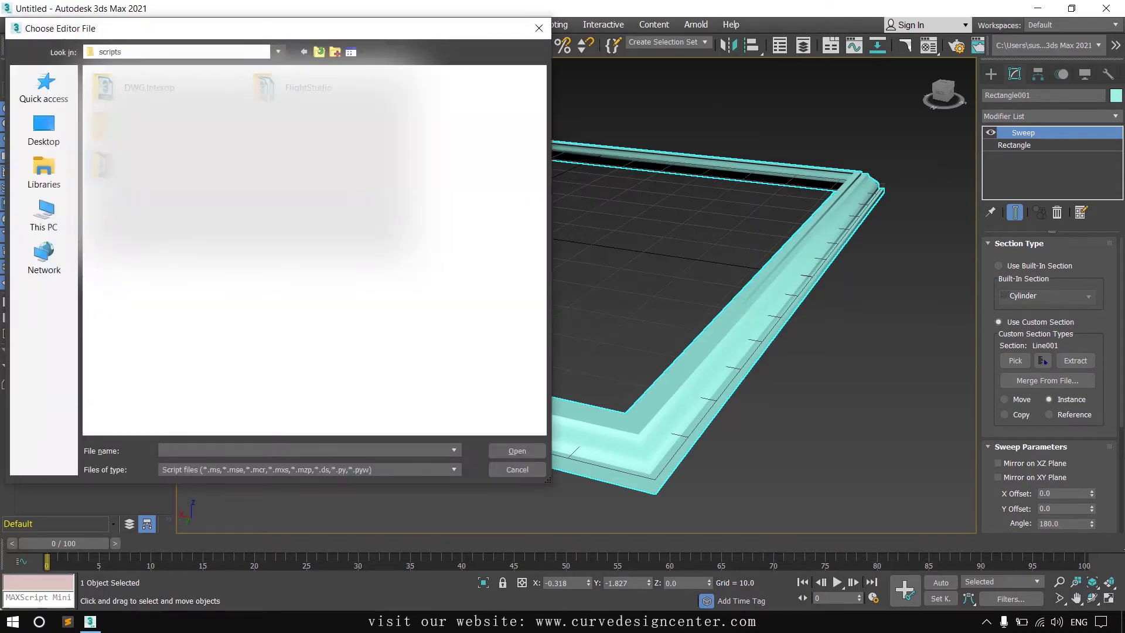
{"action": "left_click", "coordinate": [43, 131]}
{"action": "left_click", "coordinate": [163, 205]}
{"action": "left_click", "coordinate": [508, 449]}
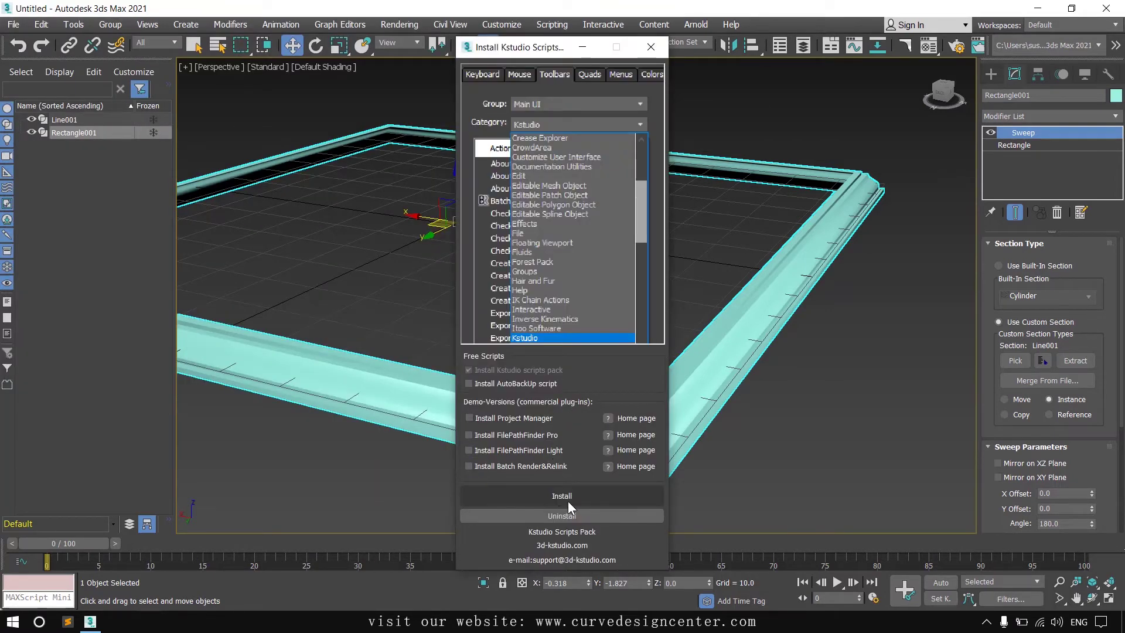
{"action": "left_click", "coordinate": [567, 497]}
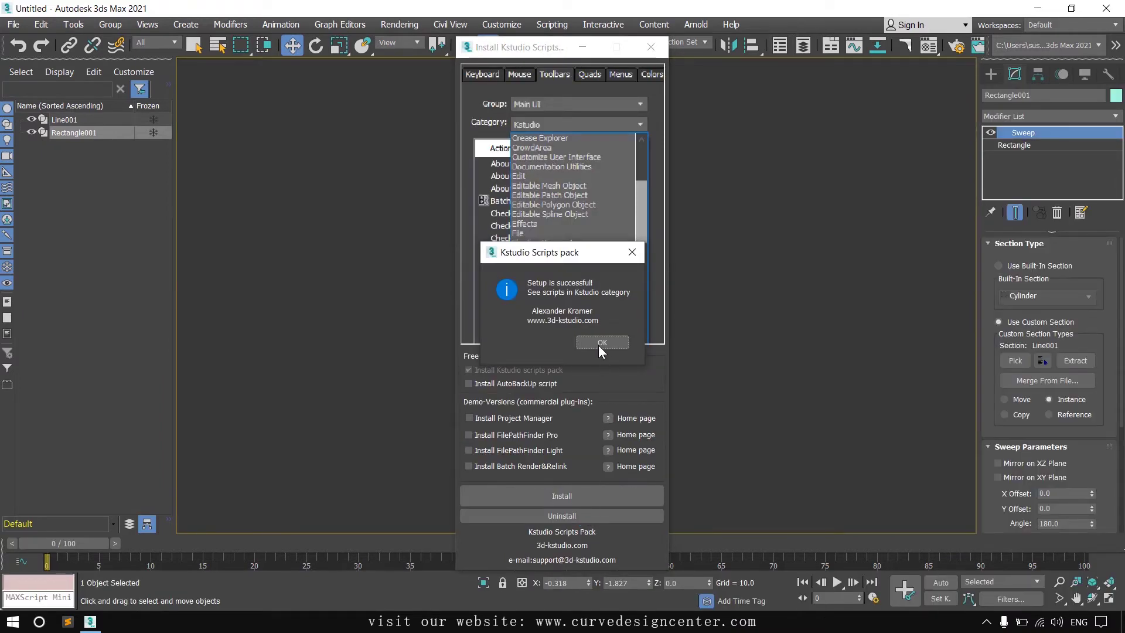
{"action": "left_click", "coordinate": [601, 343]}
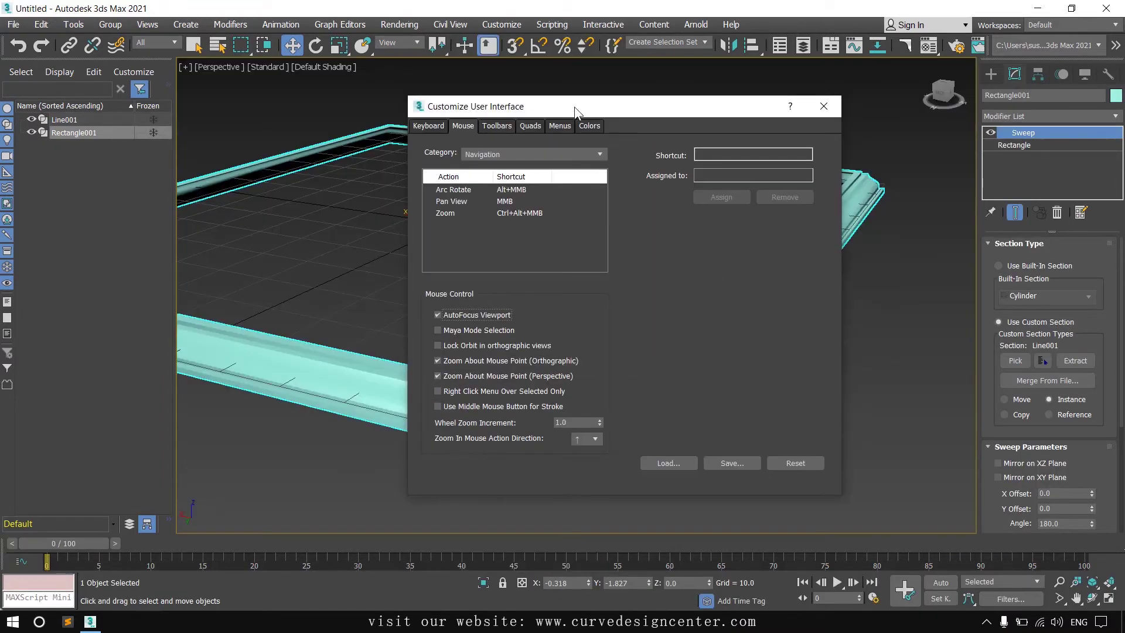
- Locate the Sweep Profile action in the Kstudio category of the toolbar customization settings, and close the dialog
{"action": "left_click_drag", "start_coordinate": [575, 110], "coordinate": [607, 114]}
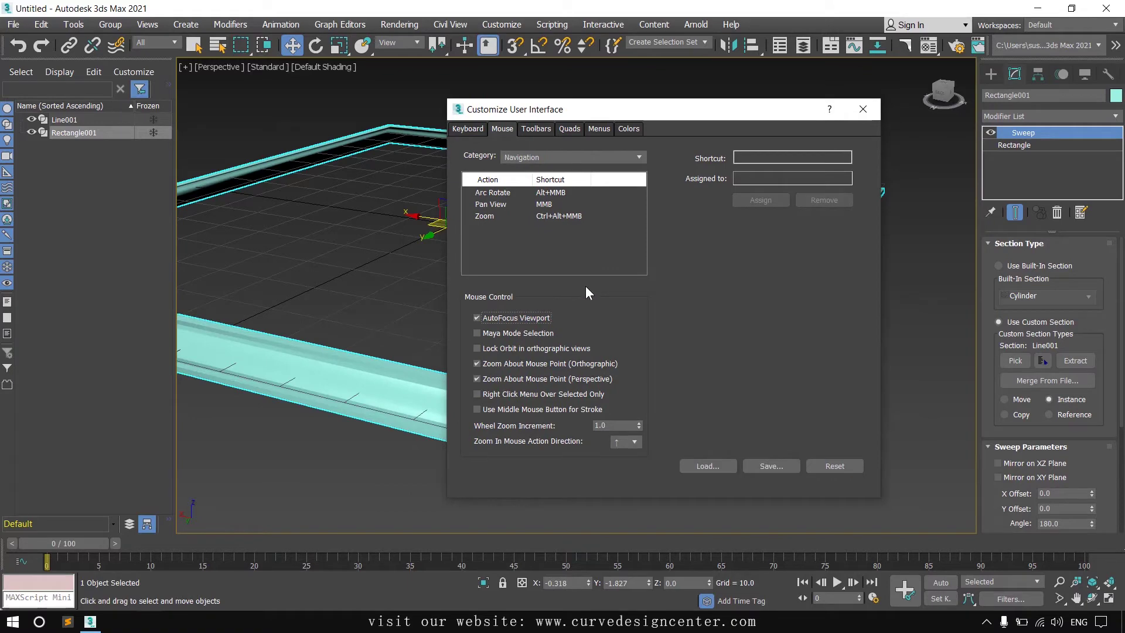
{"action": "left_click", "coordinate": [536, 129]}
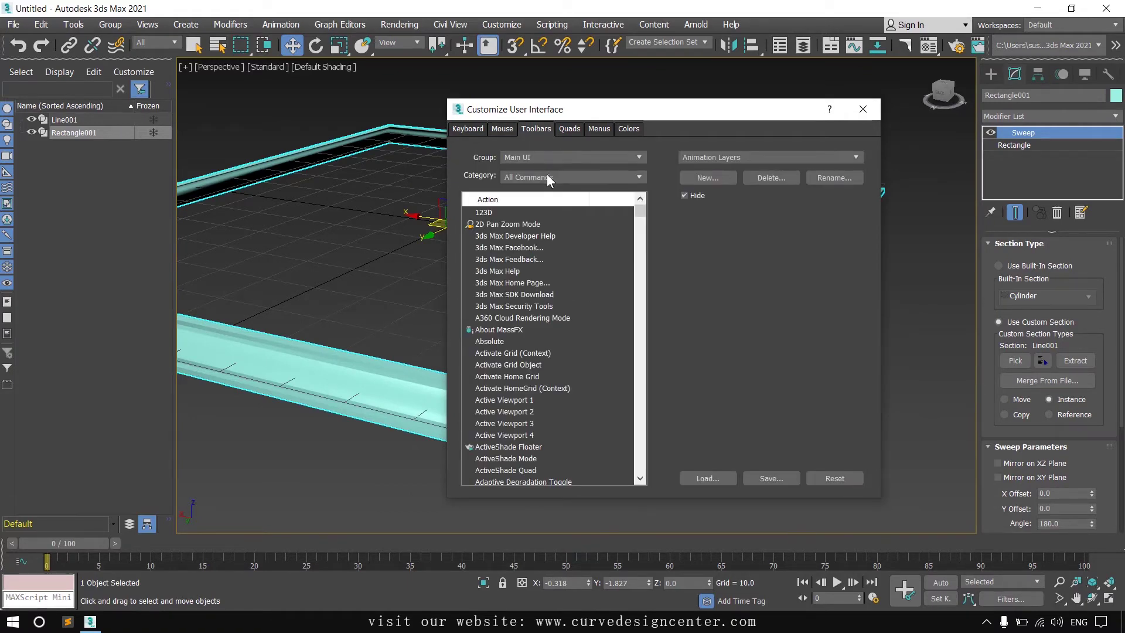
{"action": "left_click", "coordinate": [548, 177]}
{"action": "scroll", "coordinate": [564, 371], "scroll_direction": "down", "scroll_amount": 5}
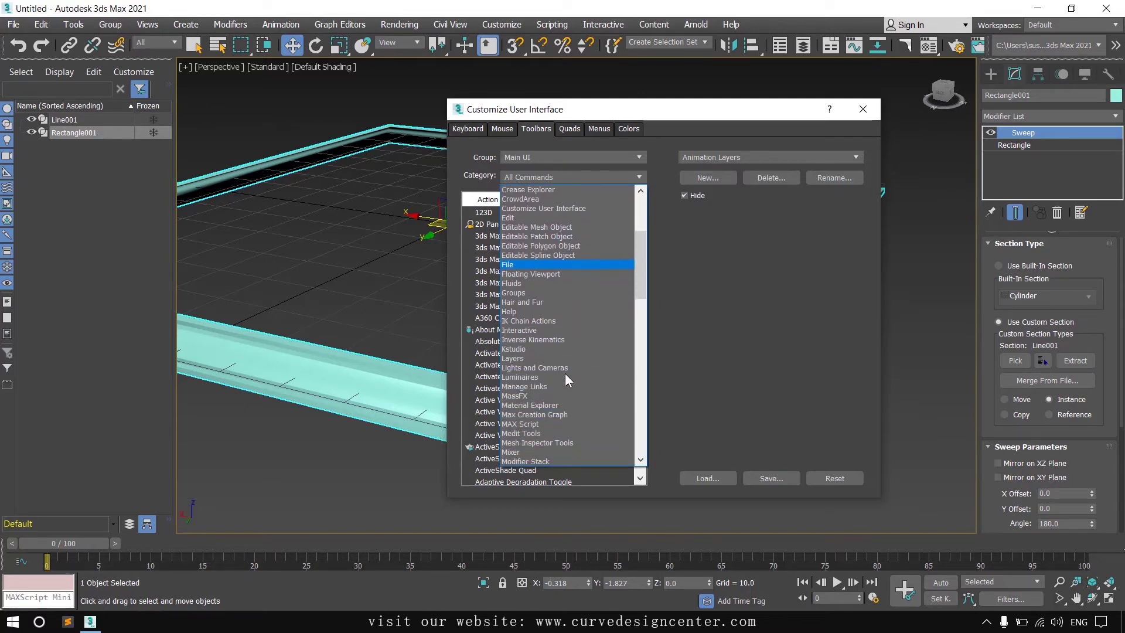
{"action": "scroll", "coordinate": [564, 375], "scroll_direction": "down", "scroll_amount": 1}
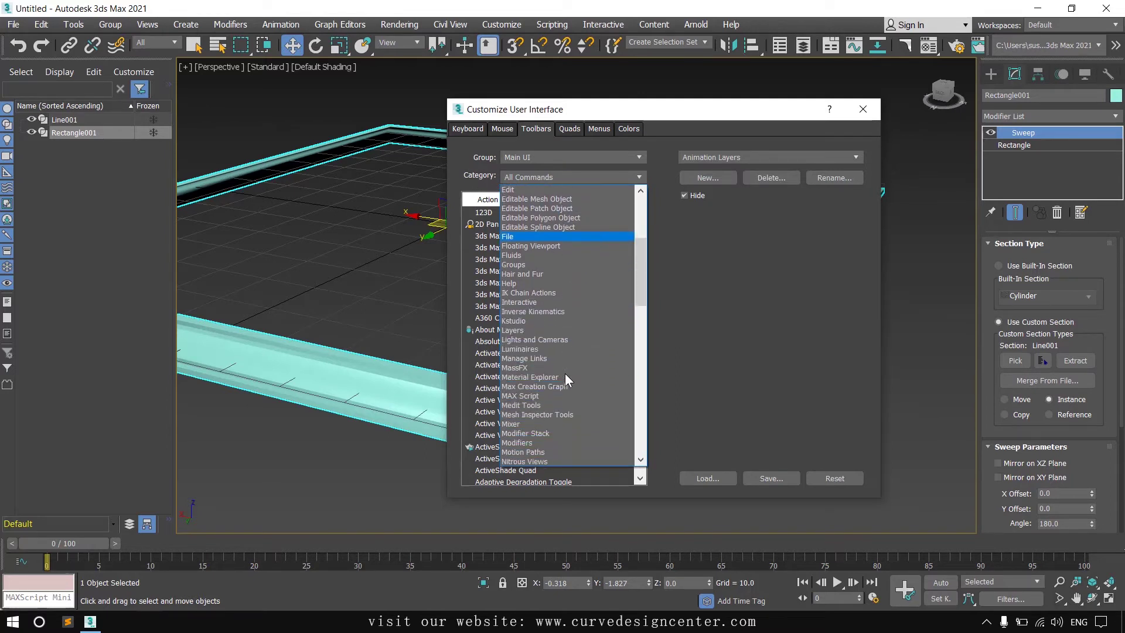
{"action": "left_click", "coordinate": [545, 321]}
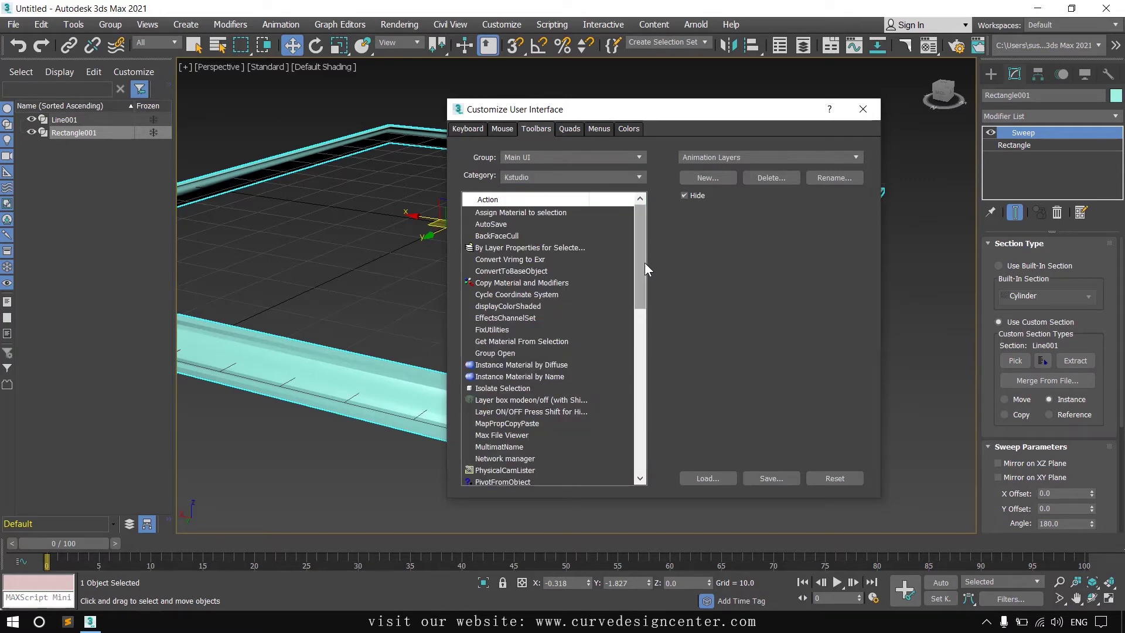
{"action": "left_click_drag", "start_coordinate": [645, 263], "coordinate": [651, 351]}
{"action": "left_click", "coordinate": [500, 448]}
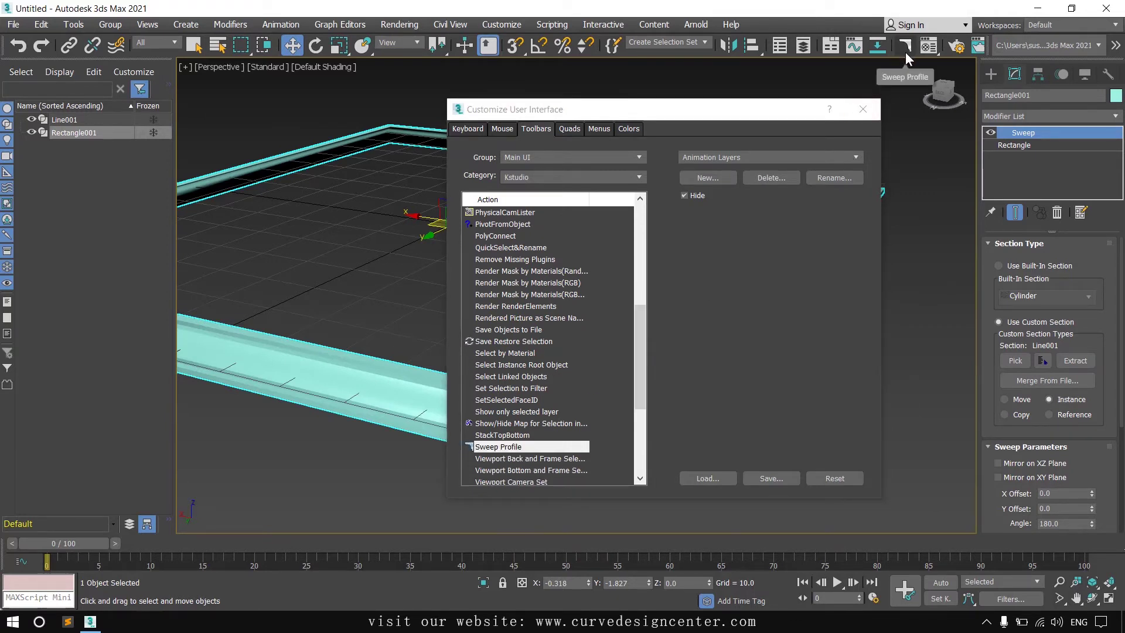
{"action": "left_click", "coordinate": [862, 109]}
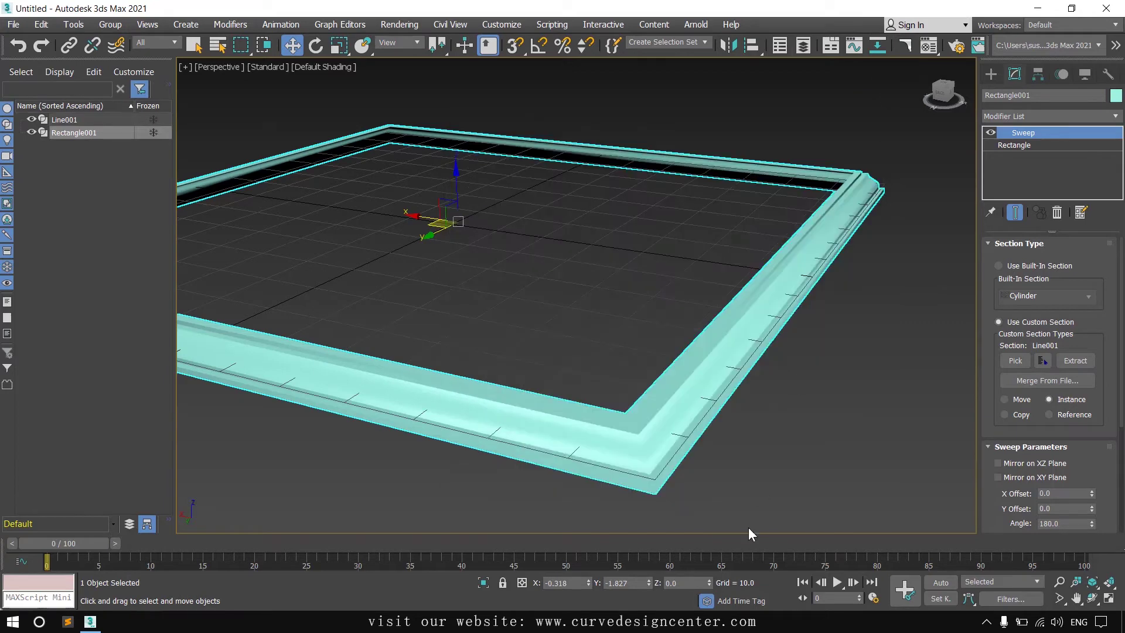
- Launch Sweep Profile for the rectangle, try library profiles 01 and 03, and apply profile 02
{"action": "middle_click_drag", "start_coordinate": [754, 406], "coordinate": [628, 469]}
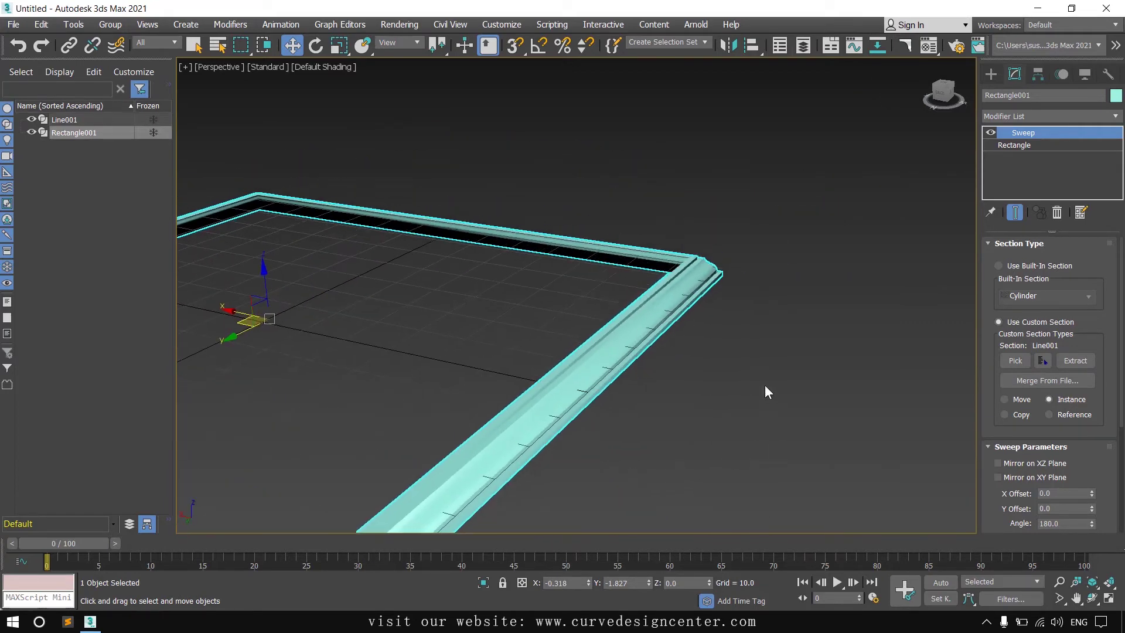
{"action": "middle_click_drag", "start_coordinate": [765, 384], "coordinate": [781, 418]}
{"action": "left_click", "coordinate": [905, 47]}
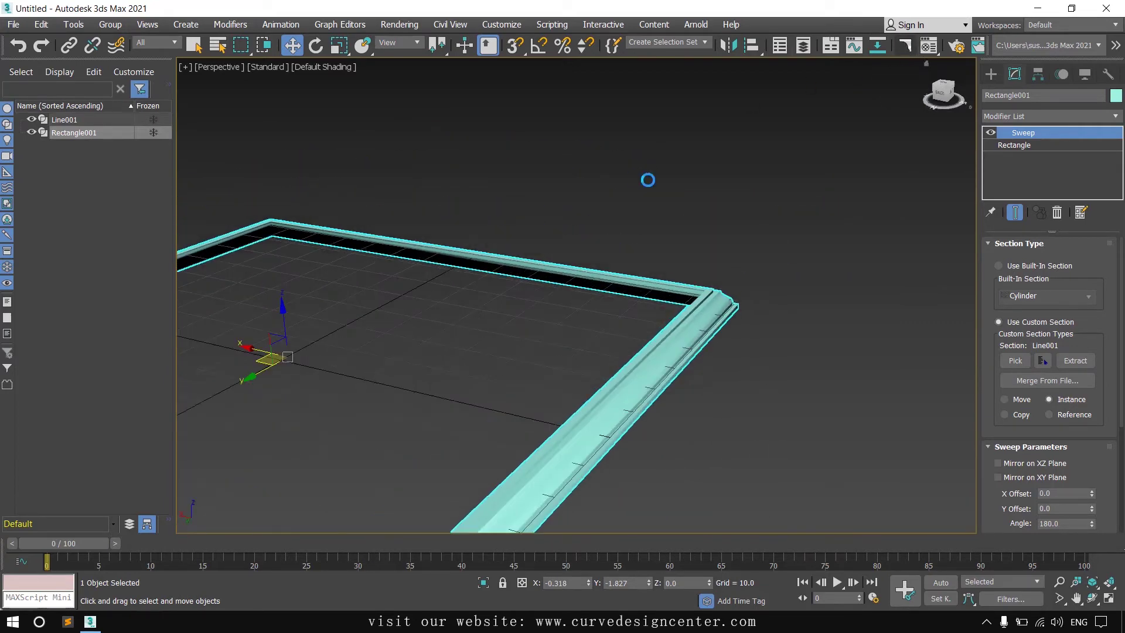
{"action": "left_click_drag", "start_coordinate": [517, 185], "coordinate": [447, 150]}
{"action": "left_click", "coordinate": [365, 205]}
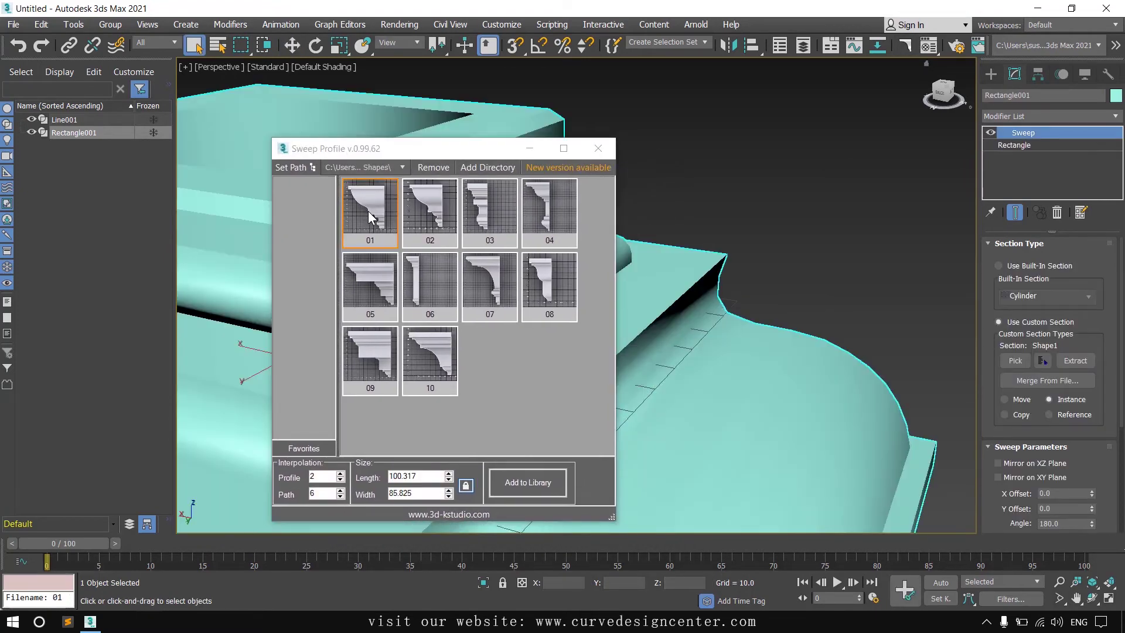
{"action": "left_click", "coordinate": [483, 216]}
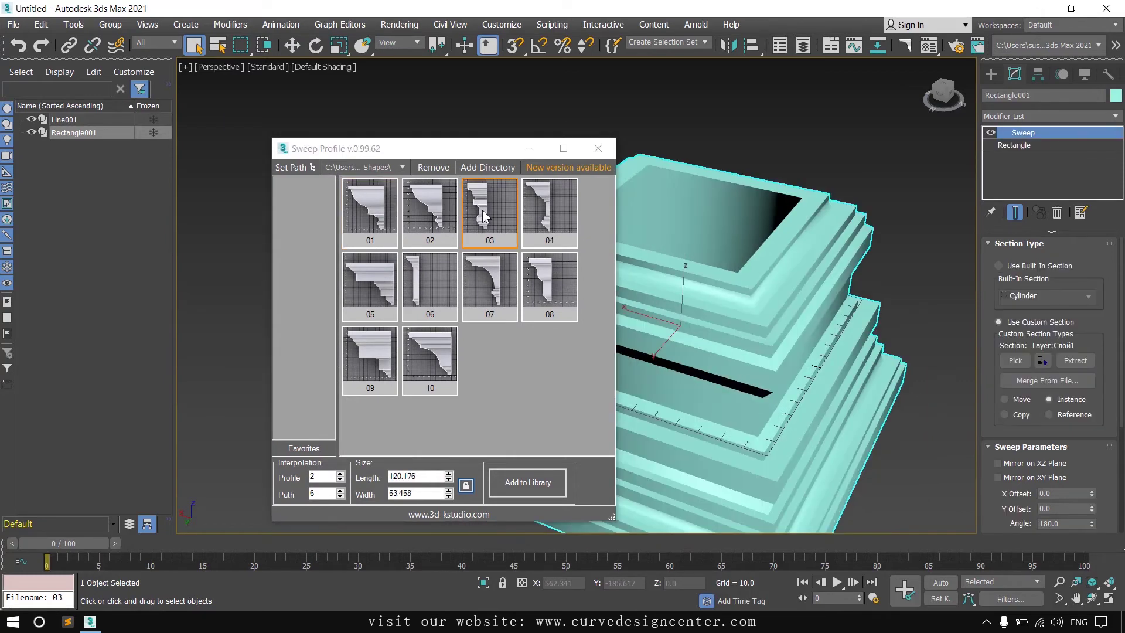
{"action": "left_click", "coordinate": [433, 203]}
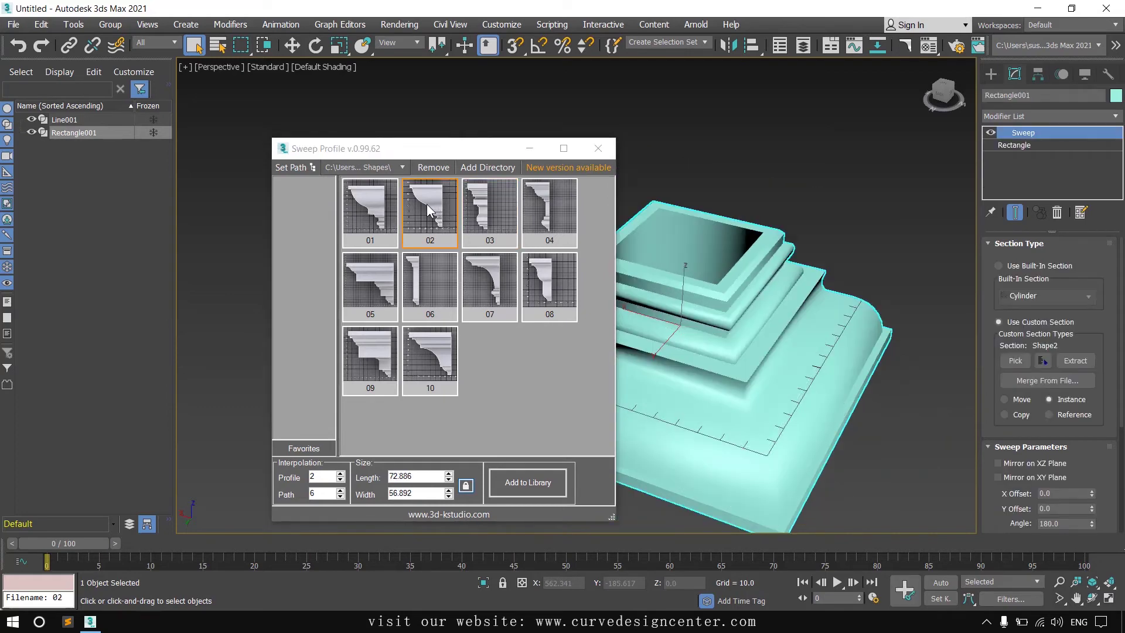
- Set the applied profile's length to 4 and, with the proportions locked, set its width to 4
{"action": "middle_click_drag", "start_coordinate": [808, 357], "coordinate": [856, 315], "text": "alt"}
{"action": "left_click_drag", "start_coordinate": [424, 477], "coordinate": [360, 481]}
{"action": "type", "text": "4"}
{"action": "key", "text": "Return"}
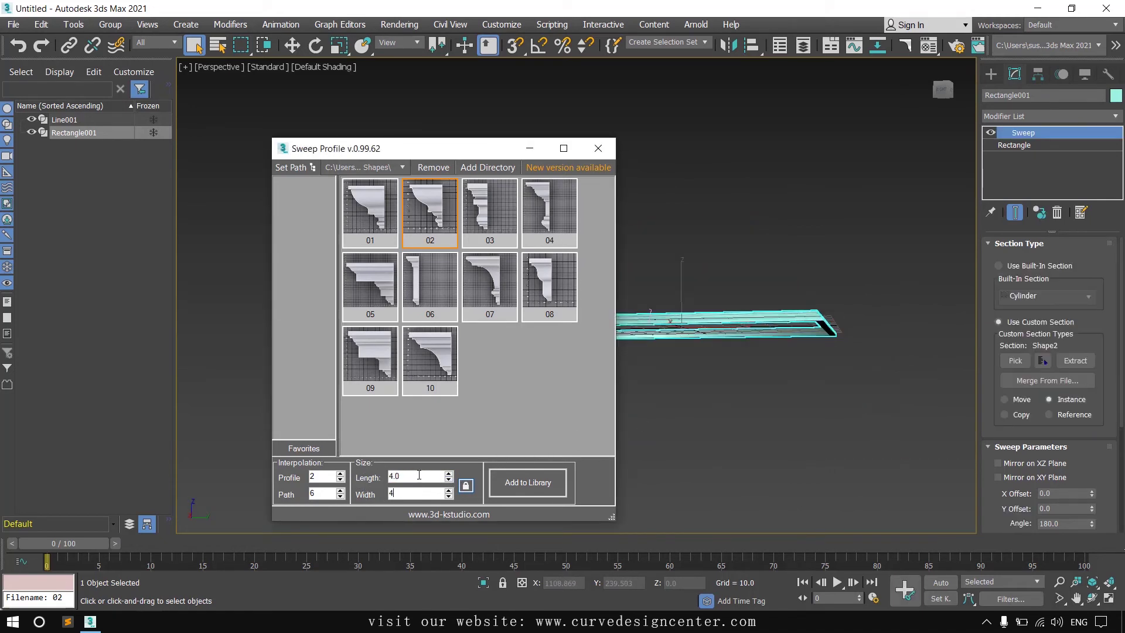
{"action": "key", "text": "Return"}
- Set the sweep's section angle to 0 and check the moulding around the frame's corner
{"action": "middle_click_drag", "start_coordinate": [725, 318], "coordinate": [726, 399], "text": "alt"}
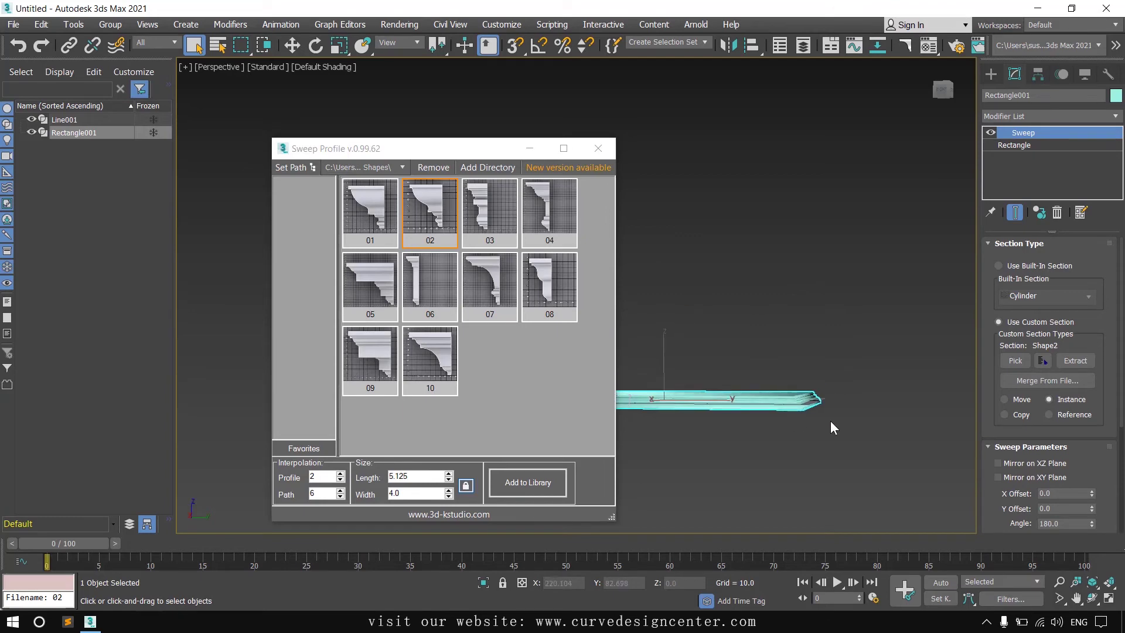
{"action": "middle_click_drag", "start_coordinate": [819, 417], "coordinate": [732, 453], "text": "alt"}
{"action": "scroll", "coordinate": [802, 455], "scroll_direction": "up", "scroll_amount": 3}
{"action": "middle_click_drag", "start_coordinate": [802, 454], "coordinate": [765, 462]}
{"action": "left_click_drag", "start_coordinate": [1095, 466], "coordinate": [1099, 391]}
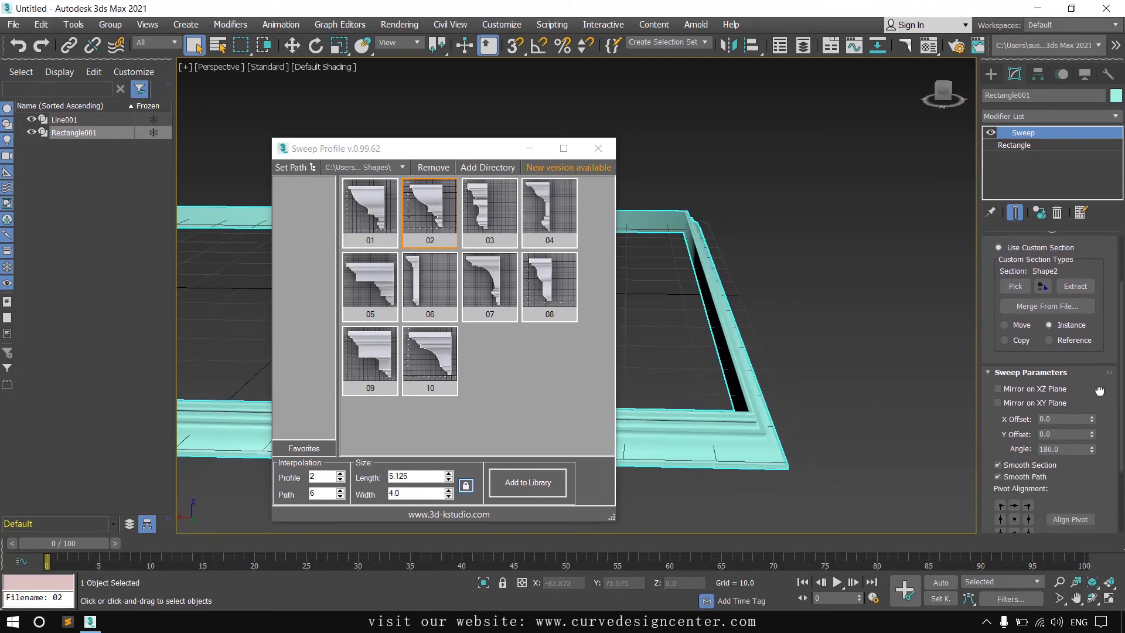
{"action": "double_click", "coordinate": [1048, 449]}
{"action": "type", "text": "0"}
{"action": "key", "text": "Return"}
{"action": "middle_click_drag", "start_coordinate": [753, 447], "coordinate": [841, 377]}
{"action": "middle_click_drag", "start_coordinate": [730, 435], "coordinate": [808, 382]}
{"action": "scroll", "coordinate": [802, 380], "scroll_direction": "up", "scroll_amount": 3}
{"action": "middle_click_drag", "start_coordinate": [662, 308], "coordinate": [777, 336]}
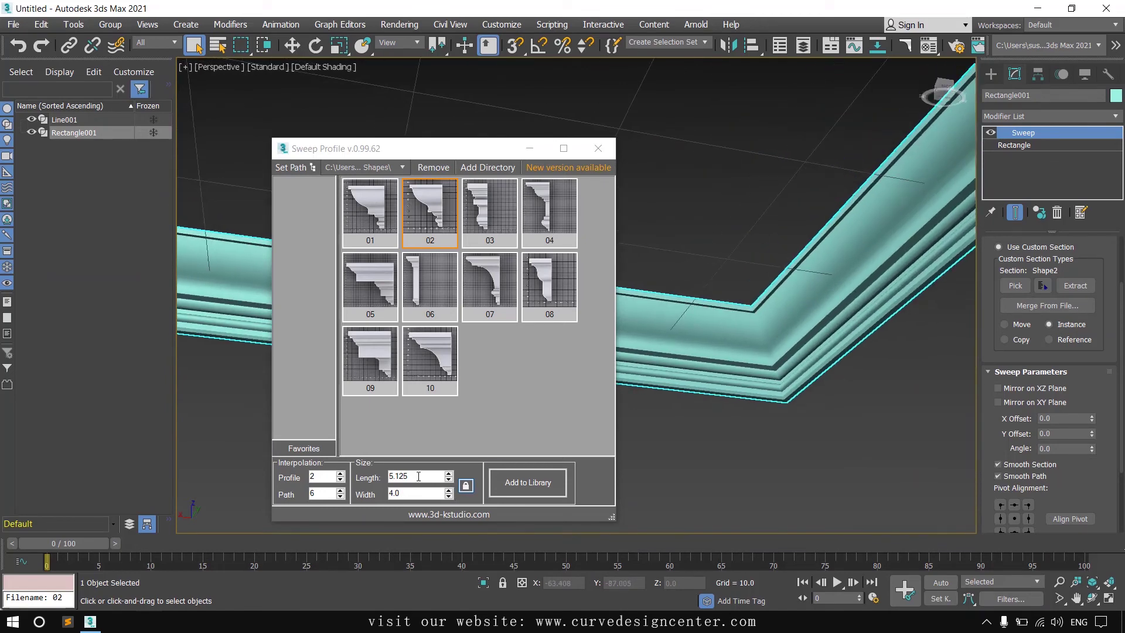
- Enlarge the moulding profile to a width of 8 with locked proportions and inspect the frame from several viewpoints
{"action": "left_click_drag", "start_coordinate": [418, 476], "coordinate": [284, 471]}
{"action": "type", "text": "8"}
{"action": "key", "text": "Return"}
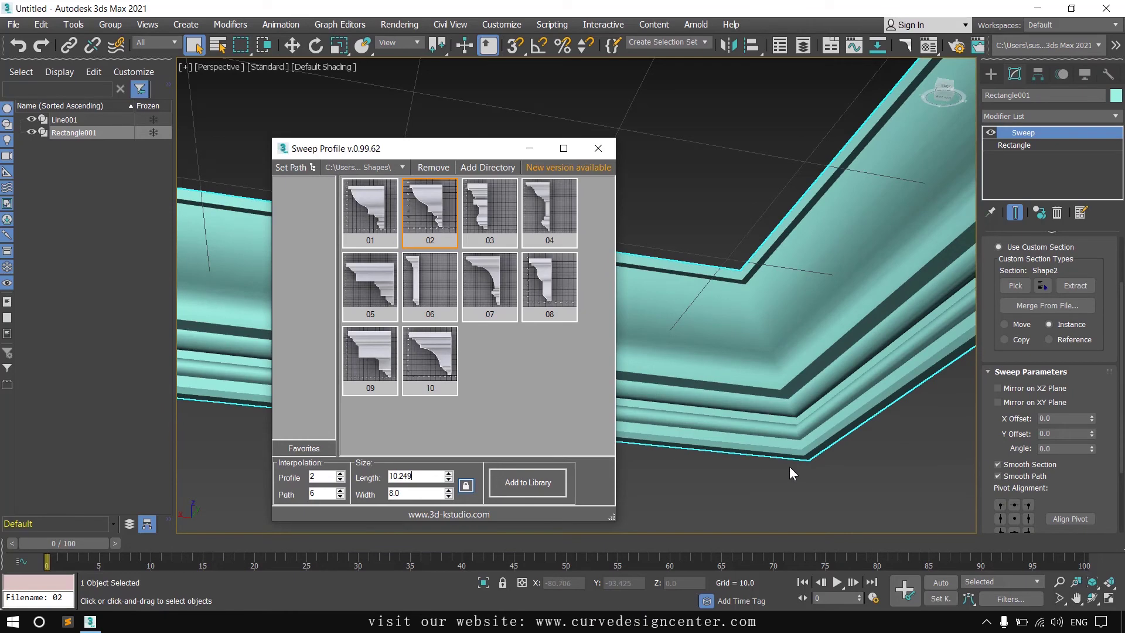
{"action": "scroll", "coordinate": [789, 467], "scroll_direction": "down", "scroll_amount": 3}
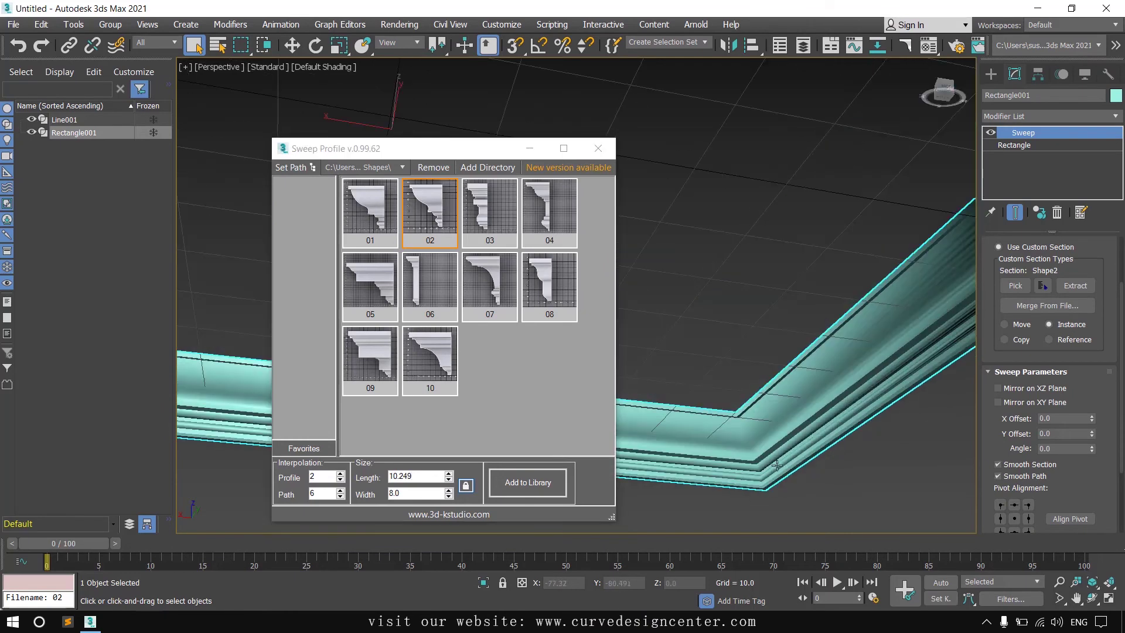
{"action": "middle_click_drag", "start_coordinate": [866, 423], "coordinate": [829, 387], "text": "alt"}
{"action": "scroll", "coordinate": [813, 434], "scroll_direction": "down", "scroll_amount": 4}
{"action": "scroll", "coordinate": [768, 422], "scroll_direction": "up", "scroll_amount": 6}
{"action": "scroll", "coordinate": [732, 402], "scroll_direction": "down", "scroll_amount": 1}
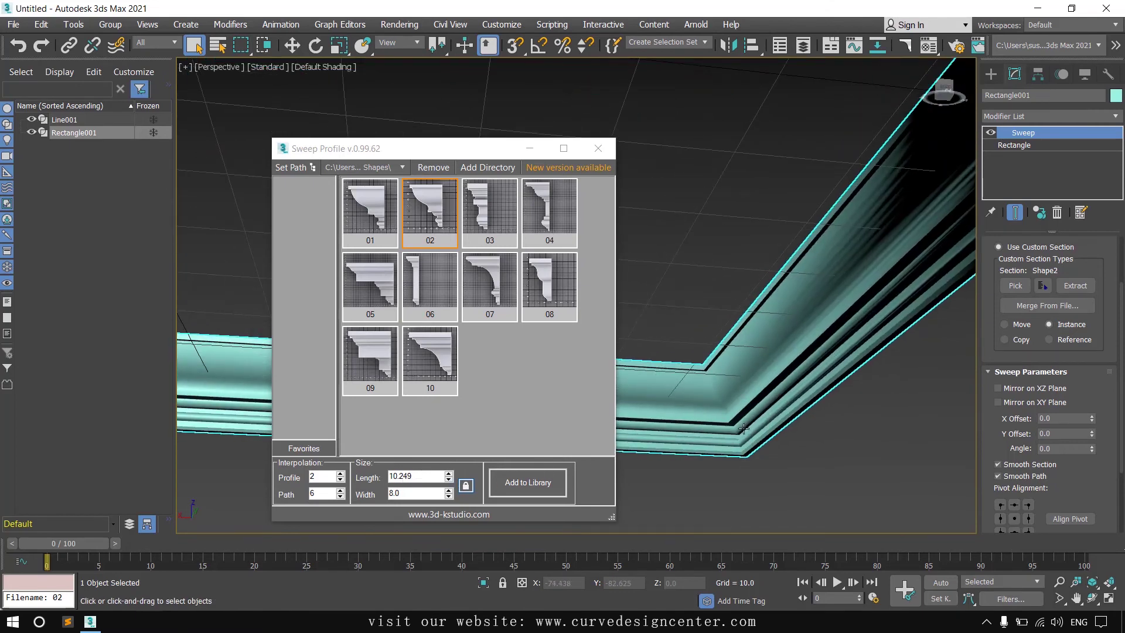
{"action": "middle_click_drag", "start_coordinate": [743, 427], "coordinate": [792, 381]}
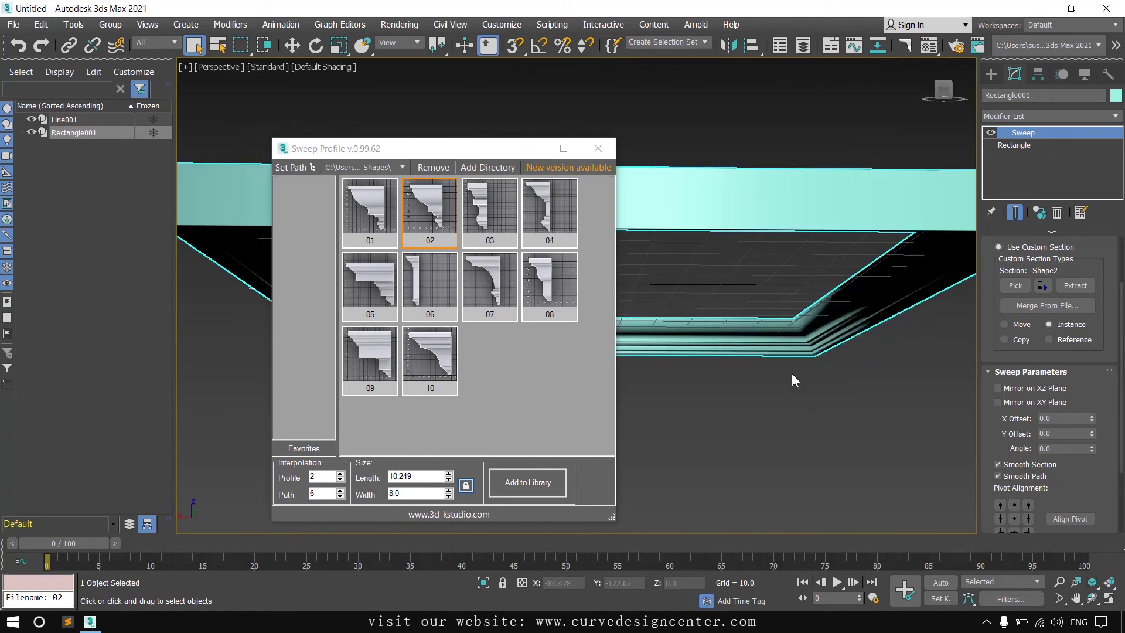